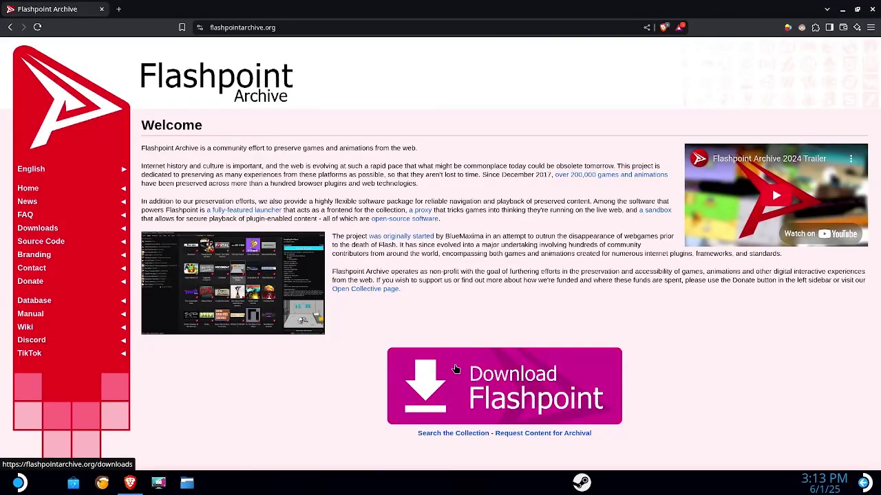
Download the zipped copy of Flashpoint 14 Infinity and save fp14static.7z to the Downloads folder
click(456, 369)
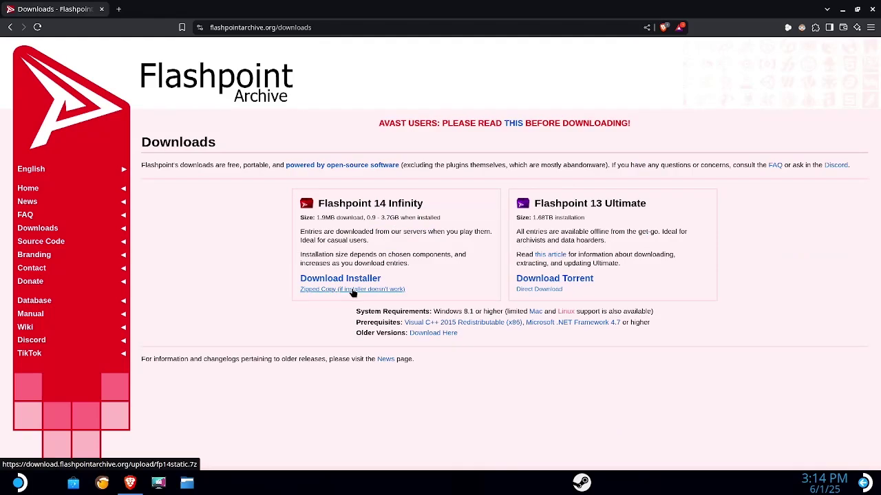
click(352, 290)
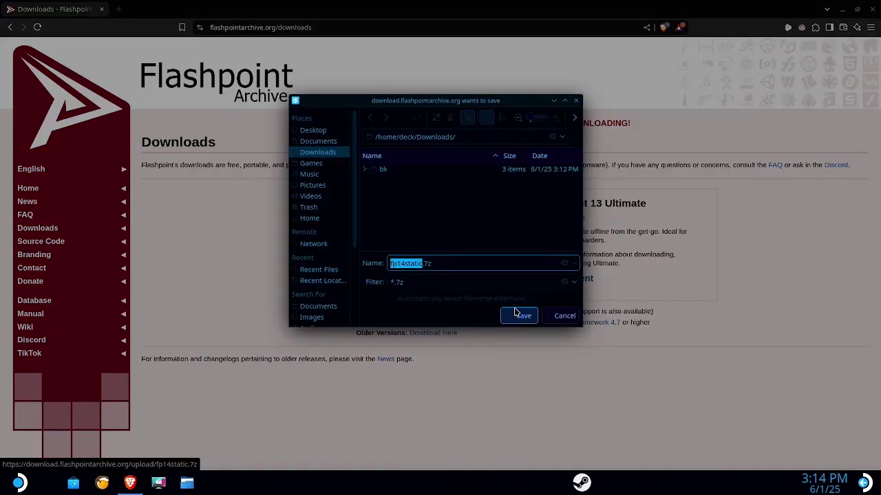
click(523, 316)
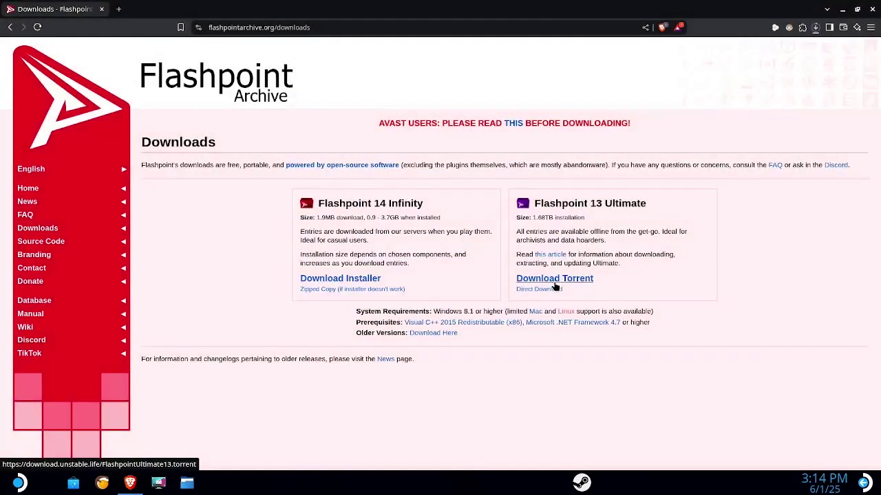
Show the downloaded fp14static.7z in its folder and extract the archive there, keeping the original archive
click(815, 29)
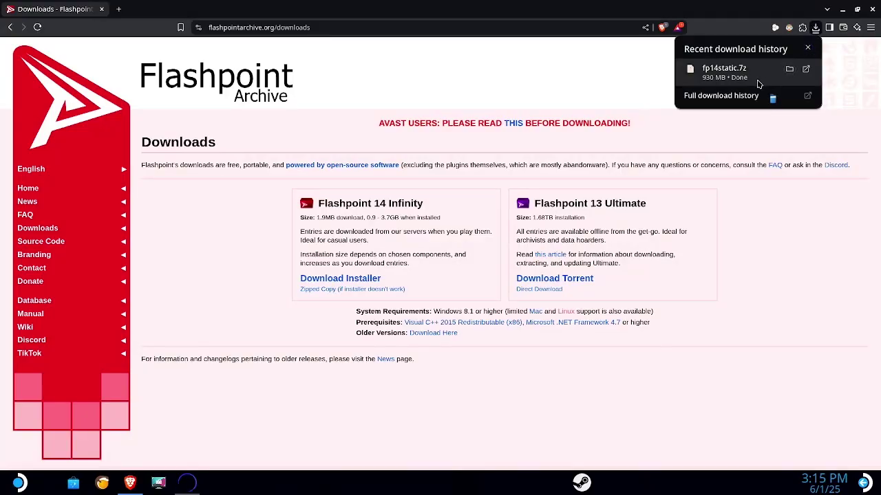
click(788, 70)
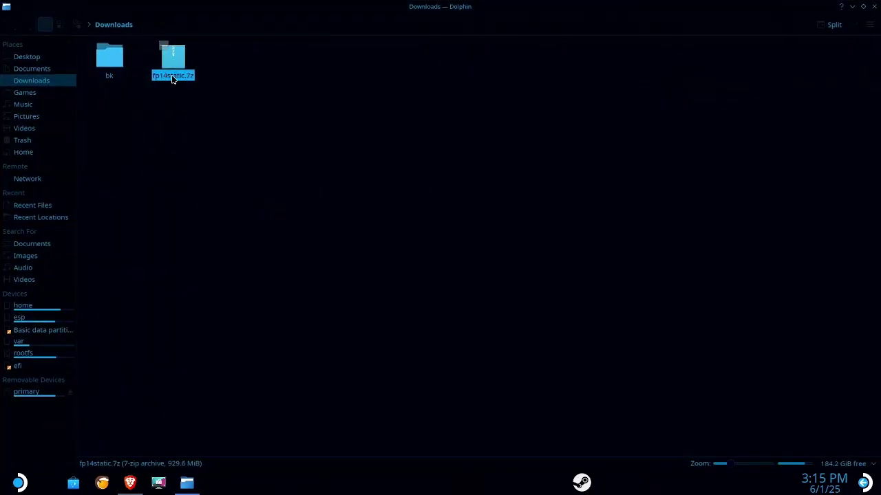
right_click(173, 79)
mouse_move(231, 221)
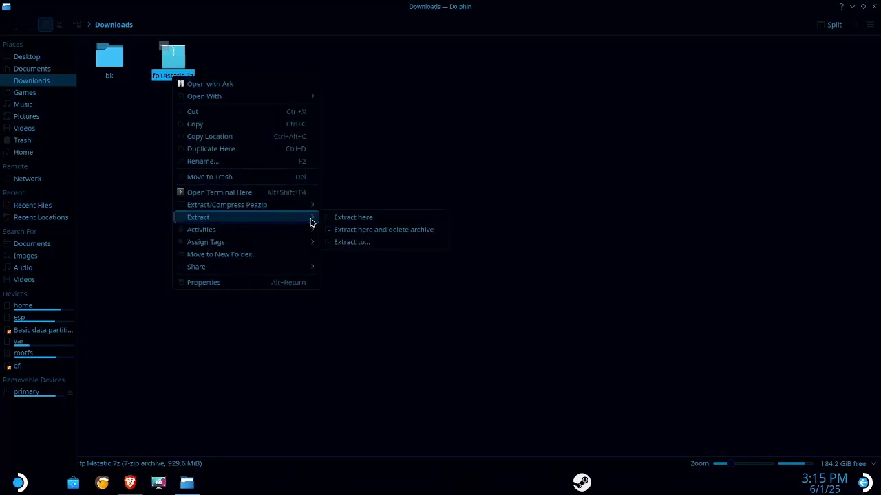
click(350, 221)
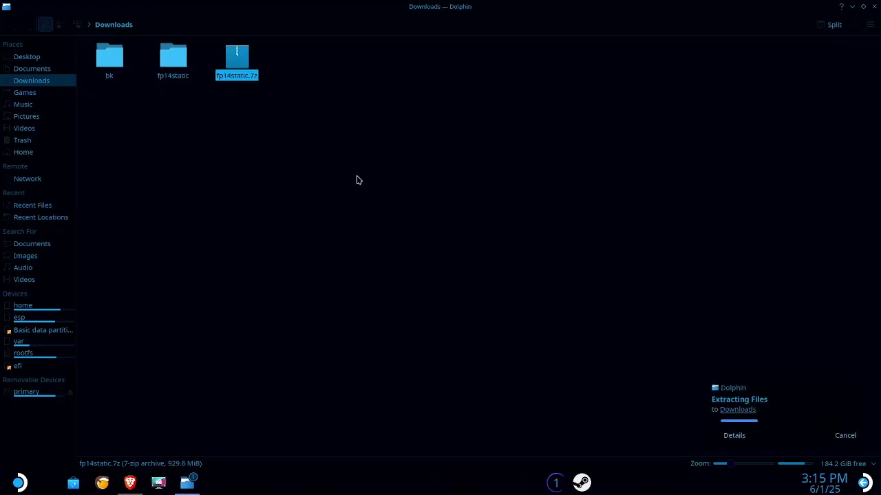
Add Flashpoint.exe from the Launcher folder inside the extracted fp14static folder to Steam
double_click(183, 71)
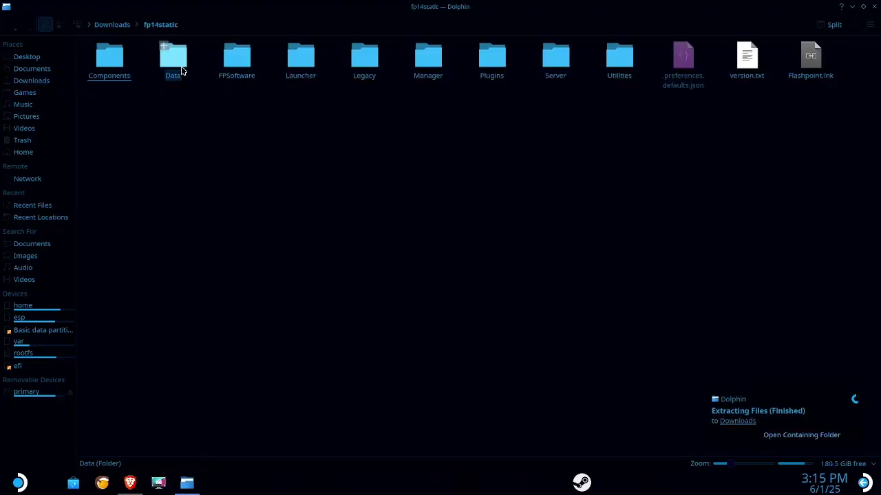
double_click(307, 69)
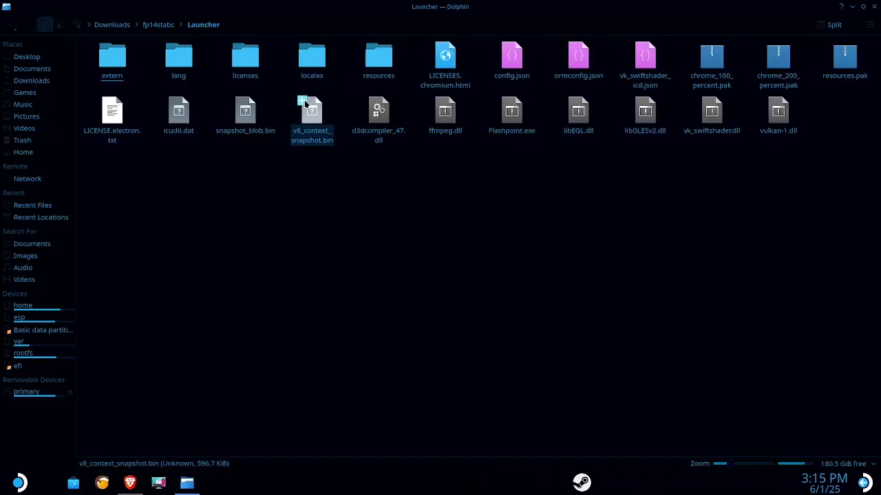
right_click(512, 116)
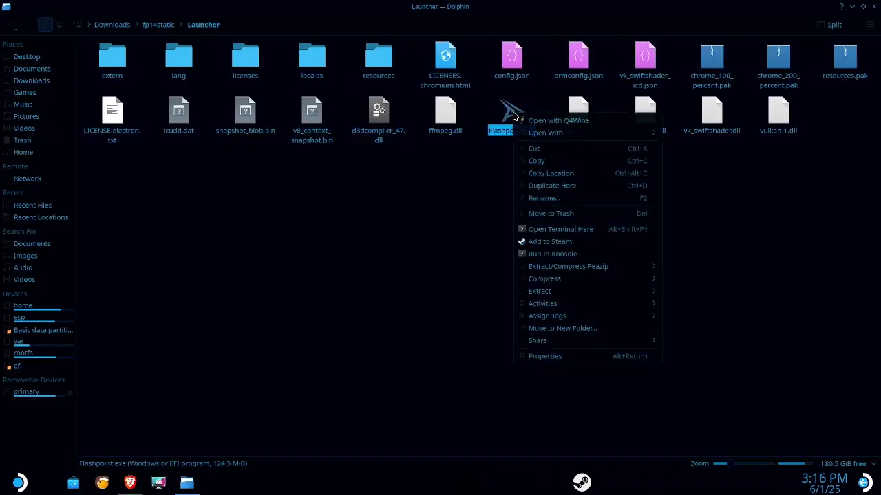
click(544, 243)
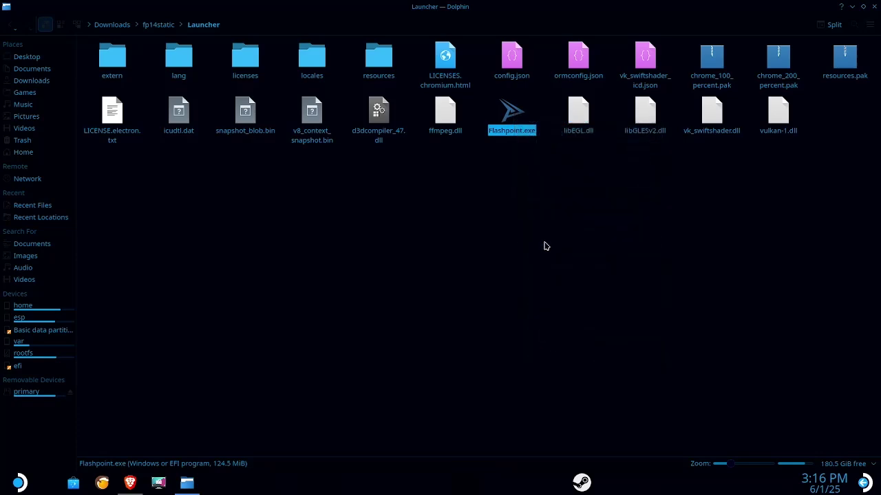
right_click(571, 296)
click(590, 392)
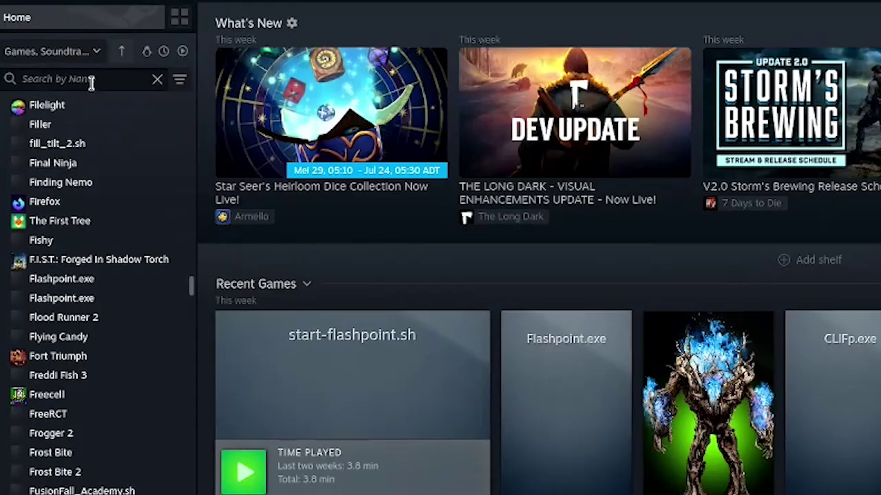
Search the Steam library for "flashpoint" and open the properties of the second Flashpoint.exe entry
text(flashpoint)
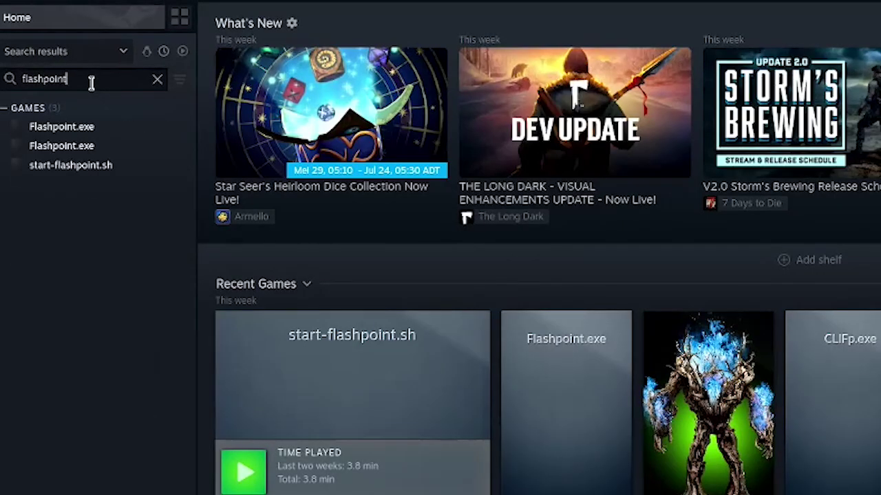
click(74, 150)
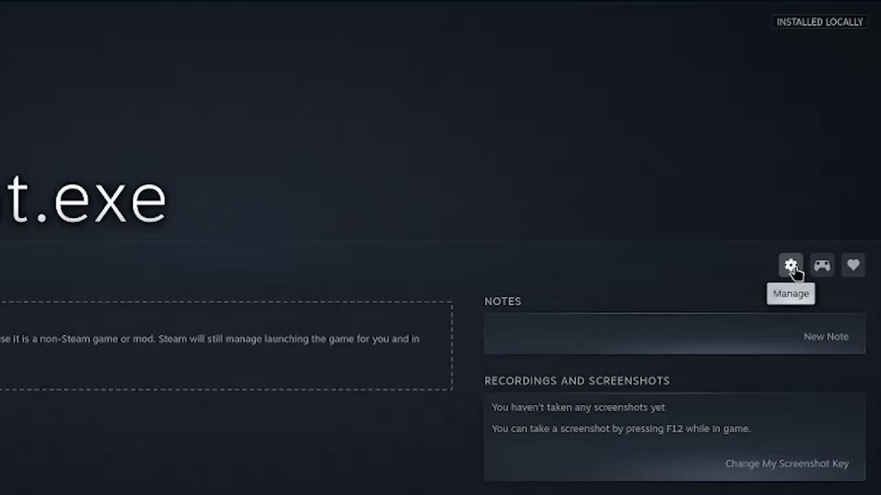
click(791, 268)
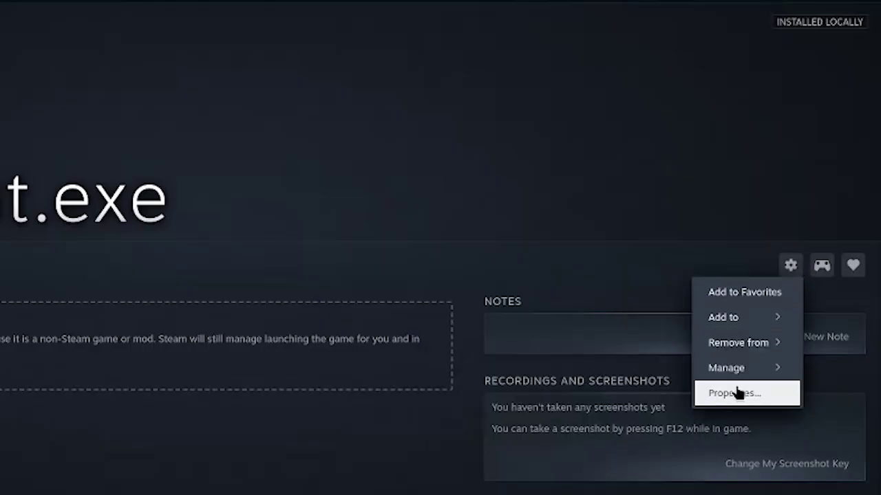
click(736, 393)
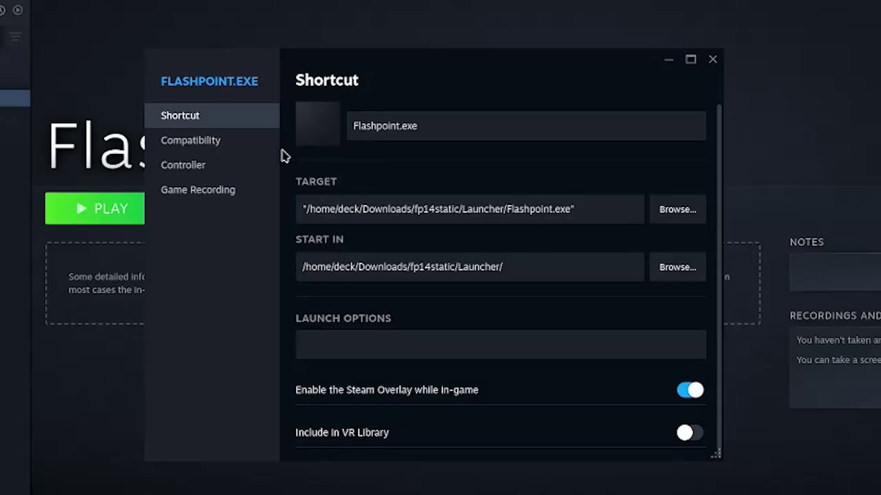
Force Flashpoint.exe to use the Proton Experimental compatibility tool and close its properties
click(209, 143)
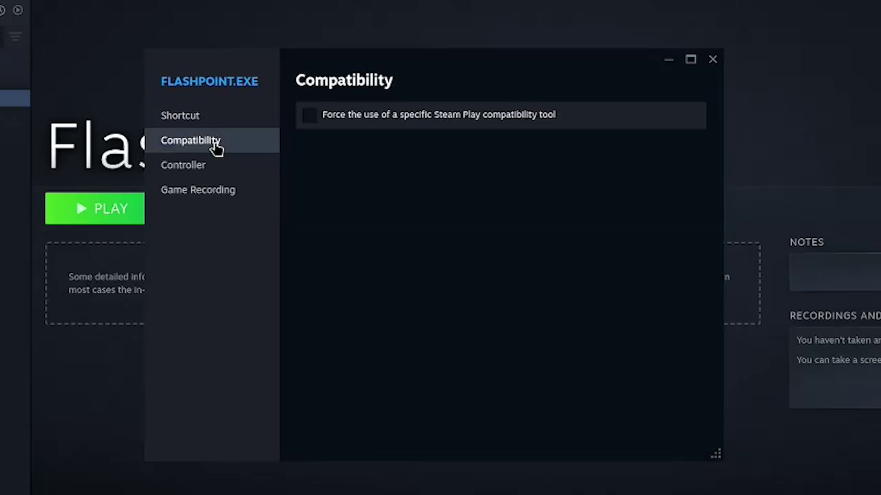
click(329, 119)
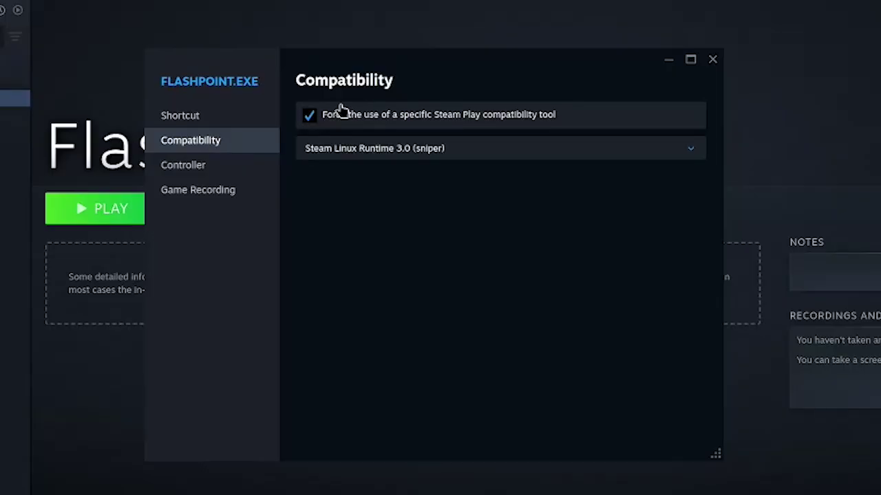
click(361, 150)
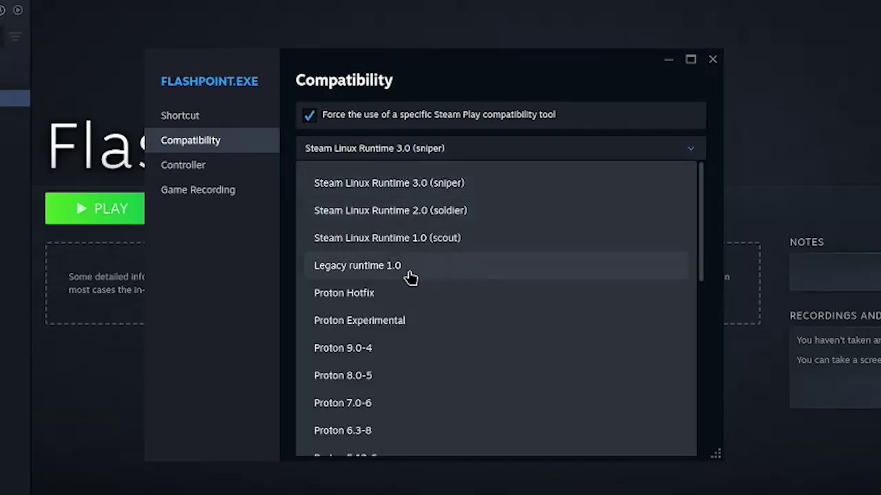
click(356, 328)
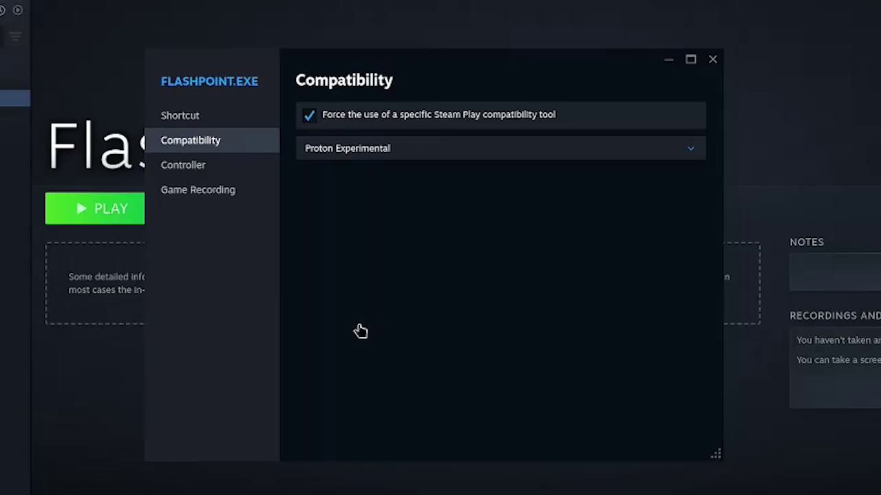
click(713, 62)
Launch Flashpoint.exe from Steam, dismiss the Ruffle notice and enable all Flashpoint analytics
click(109, 212)
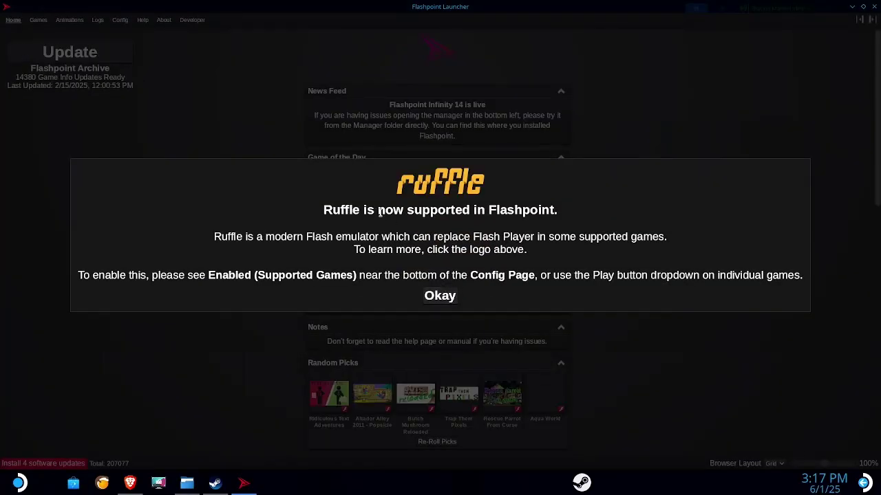
click(439, 291)
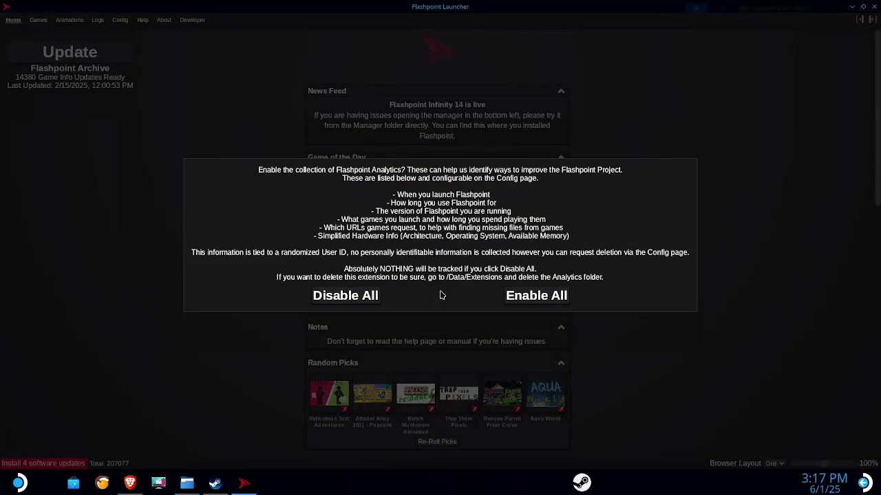
click(542, 298)
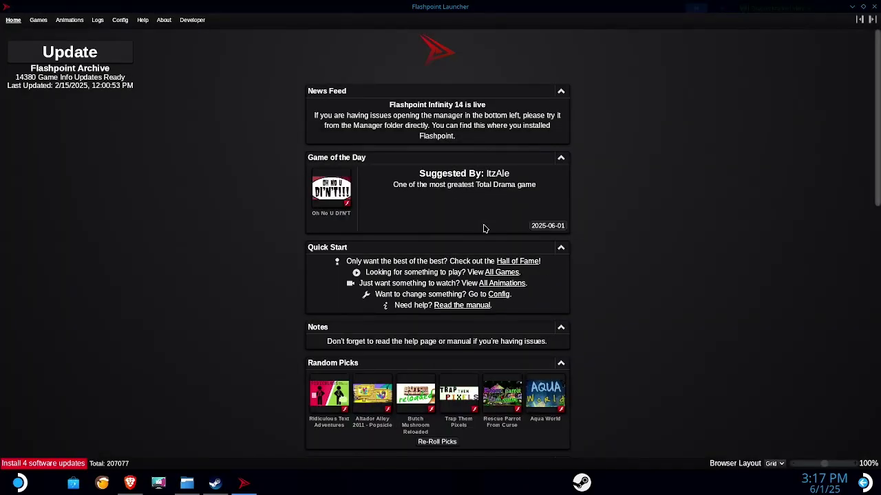
Update the Flashpoint Archive game info and install all selected component updates in Flashpoint Manager, closing the manager when done
click(80, 58)
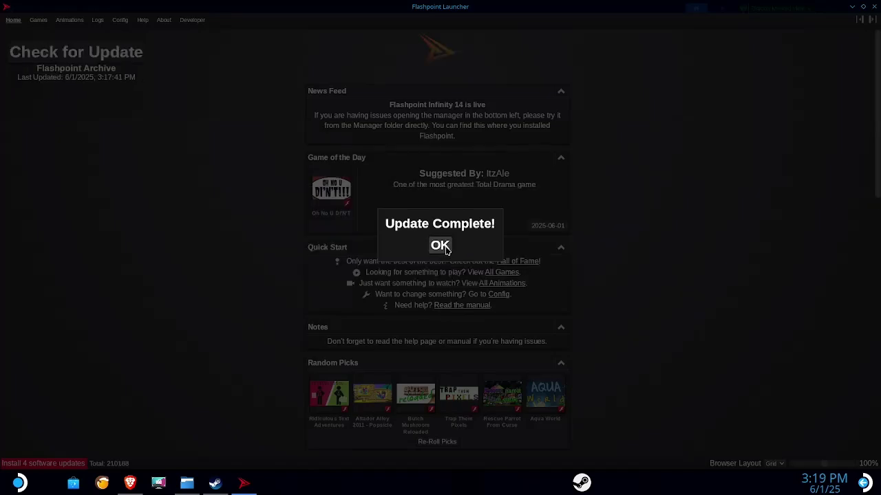
click(440, 247)
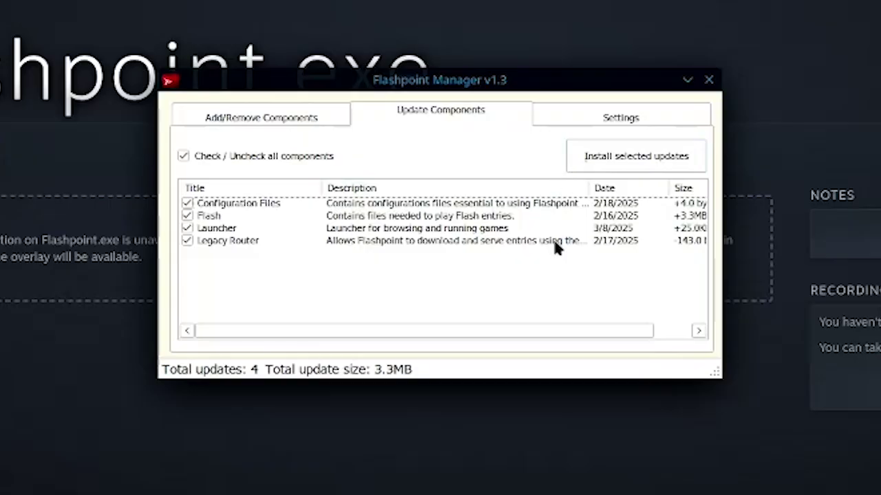
click(625, 156)
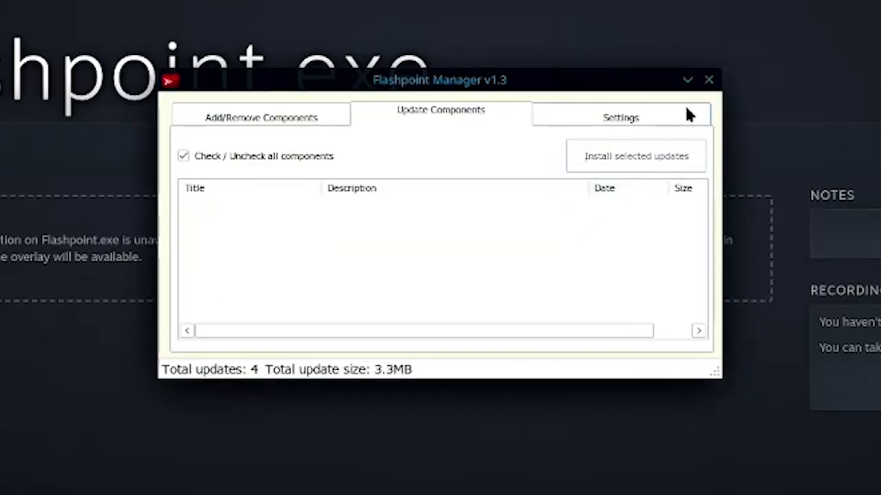
click(708, 80)
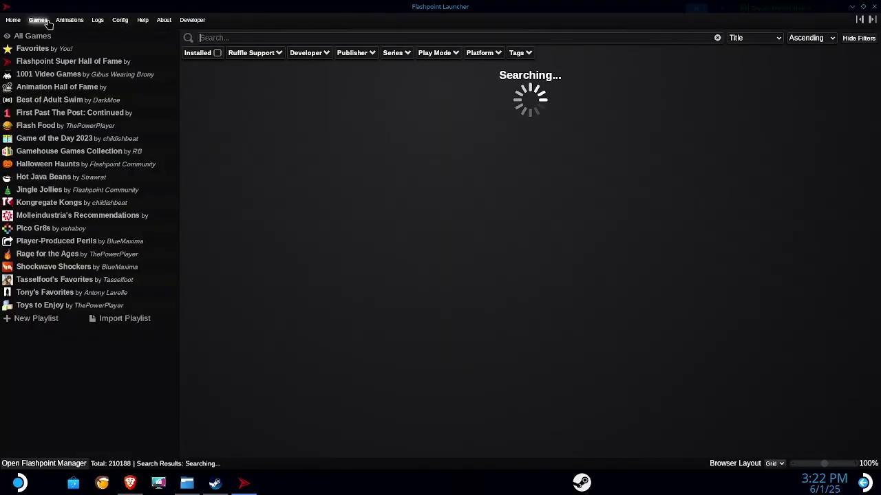
Download the game "! Fishy !" from the games list, test it in Flash Player and close it
click(344, 102)
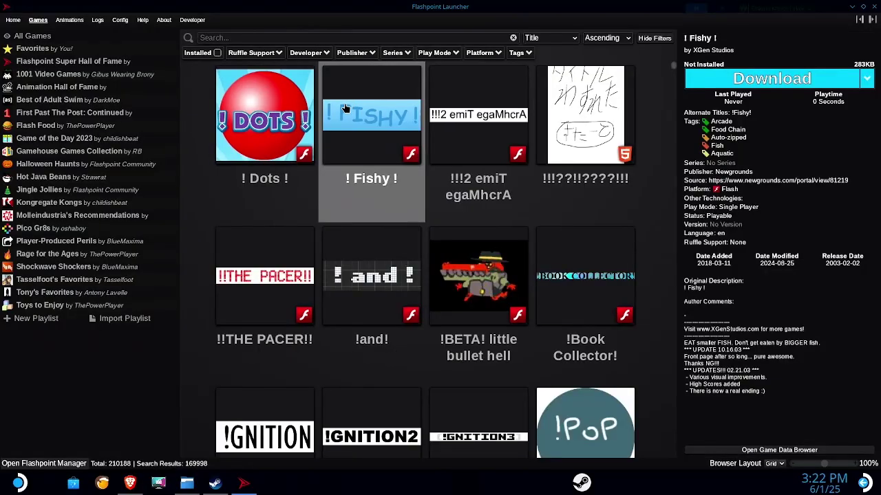
click(721, 82)
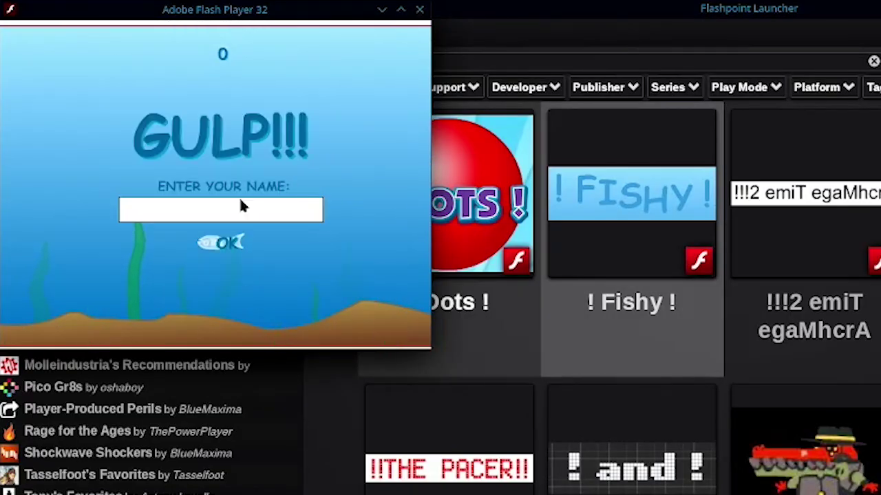
key(alt+F4)
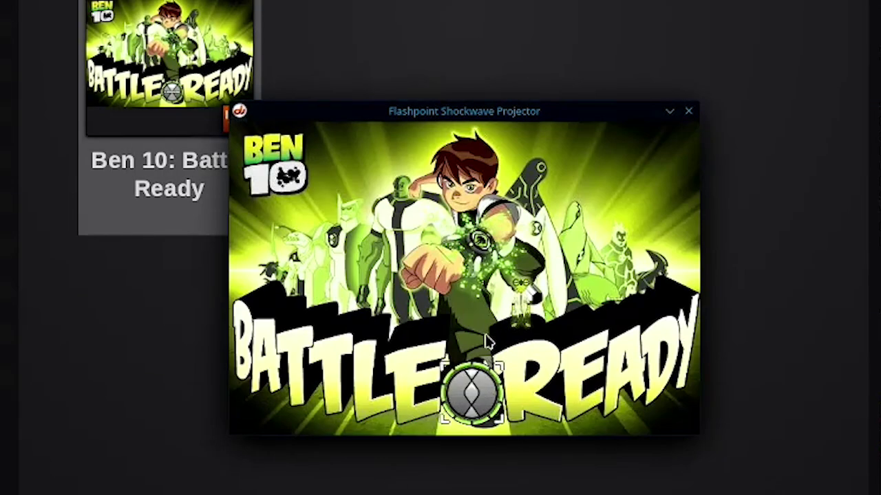
Start Ben 10: Battle Ready, go through its controls and intro screens, and try out the gameplay
click(474, 390)
click(506, 417)
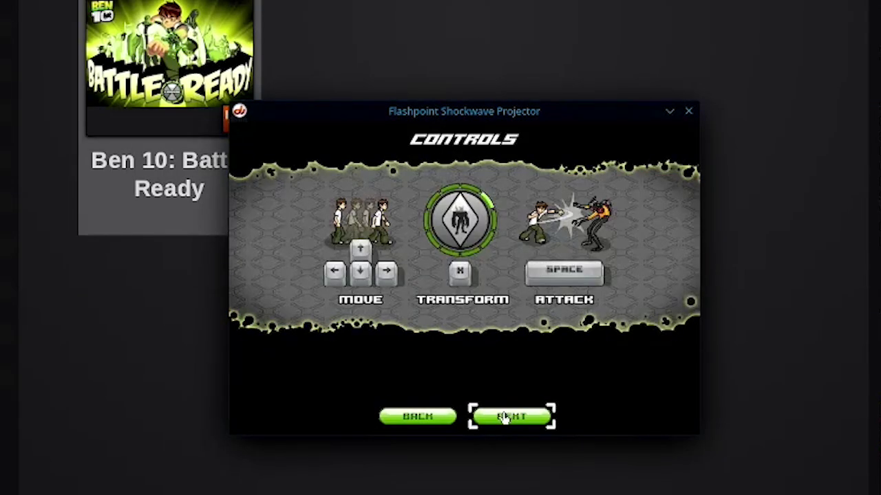
click(506, 417)
click(506, 417)
click(505, 417)
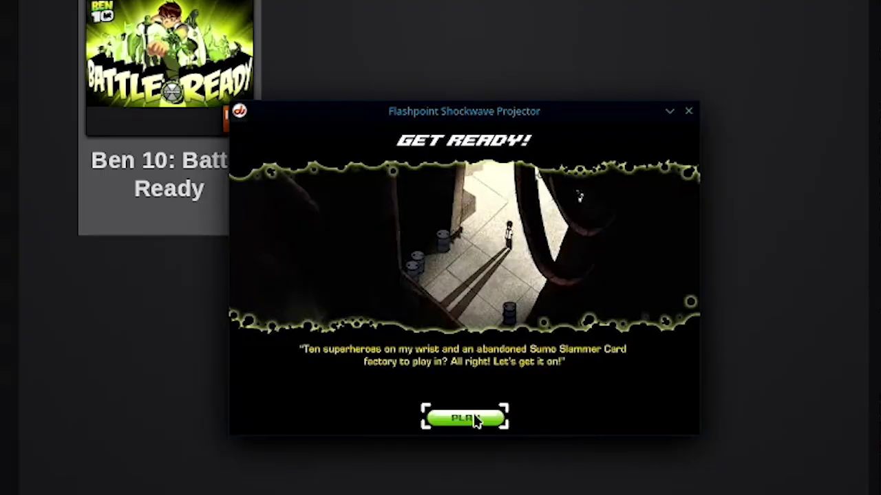
click(475, 419)
click(481, 406)
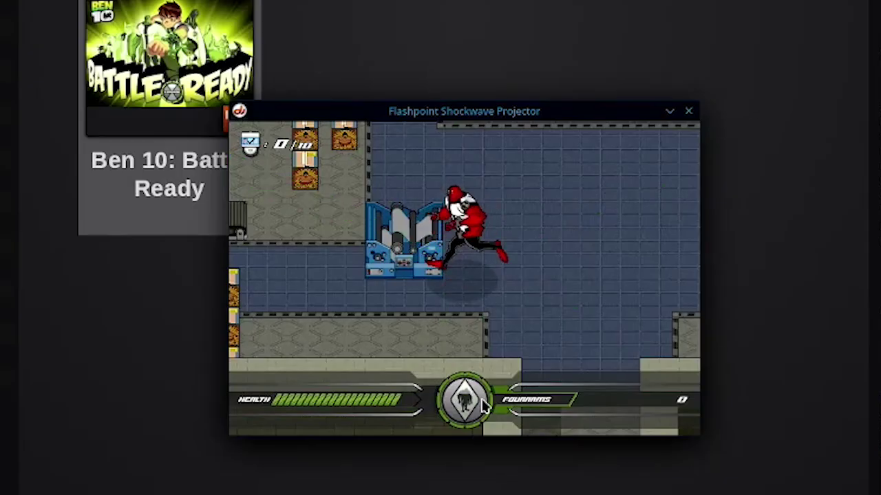
key(a)
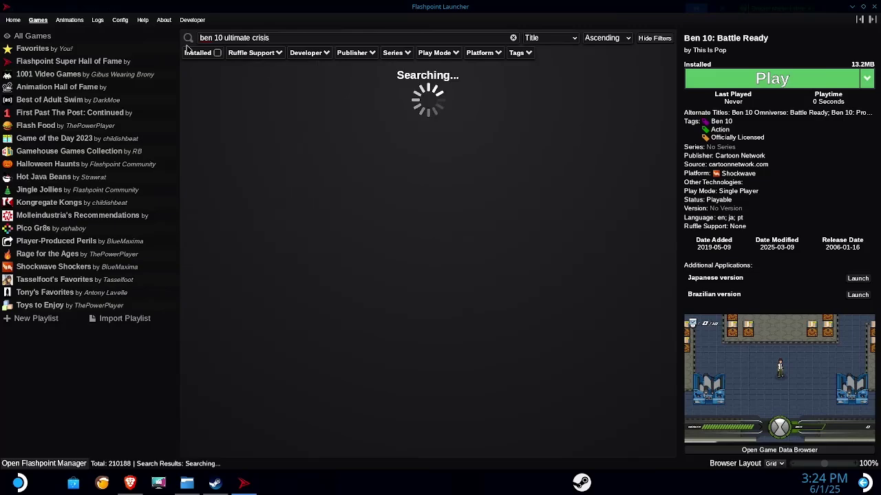
Search the games for "ben 10 ultimate crisis" and launch the matching game
double_click(269, 134)
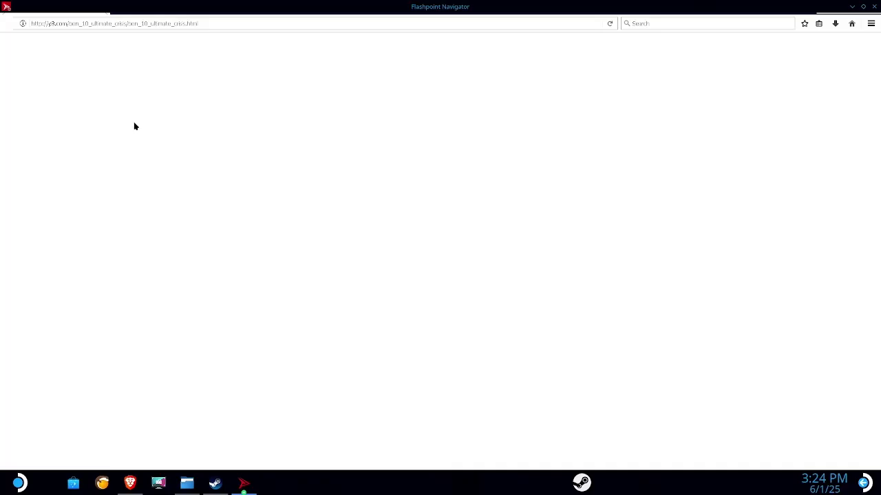
Close the Ben 10 Ultimate Crisis window and exit the Flashpoint launcher
click(873, 6)
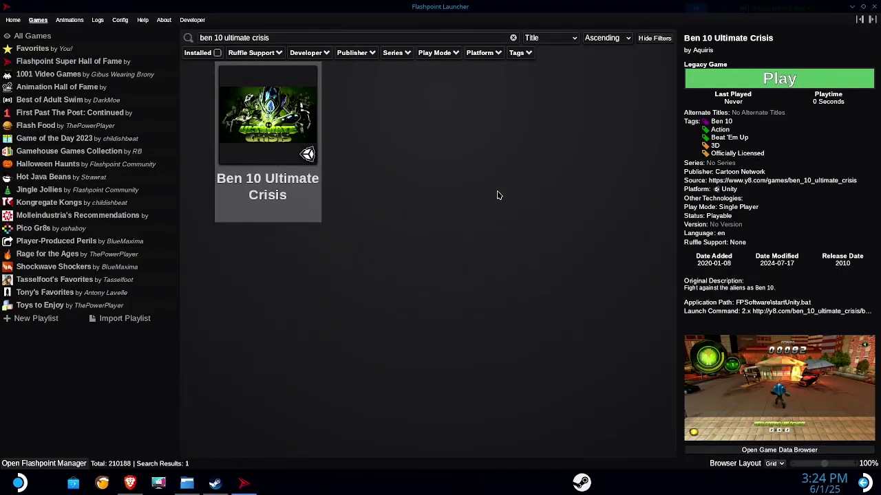
key(alt+F4)
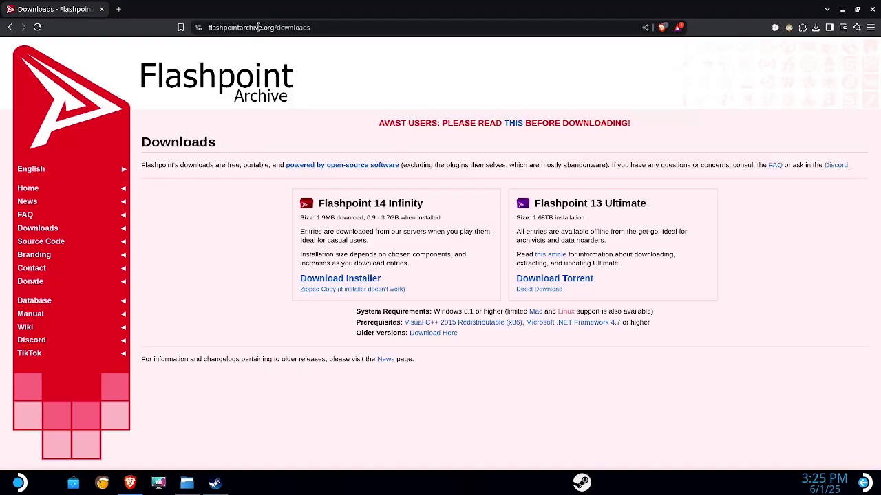
Search the web for "clifp" in the browser and open the CLIFp GitHub repository
click(258, 27)
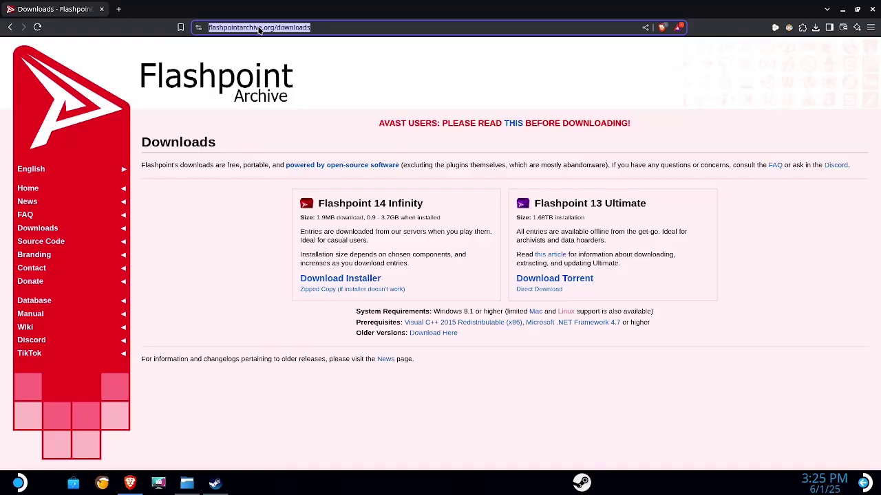
text(clifp)
key(Return)
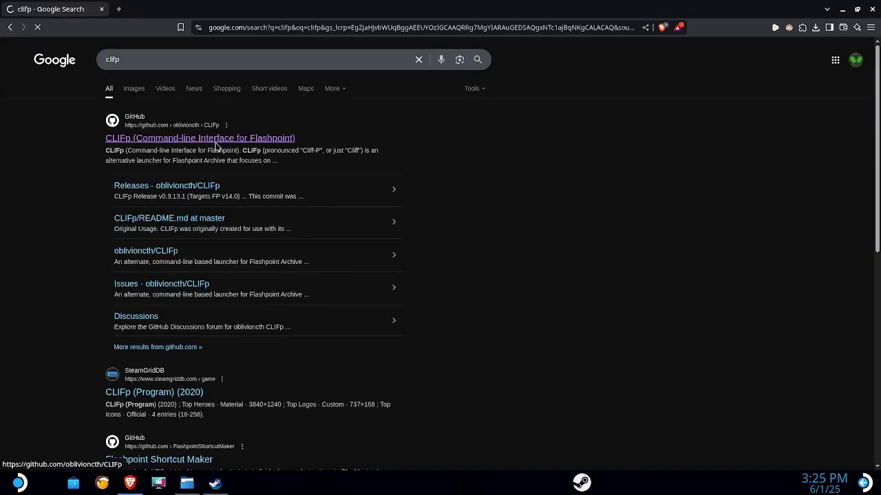
click(216, 143)
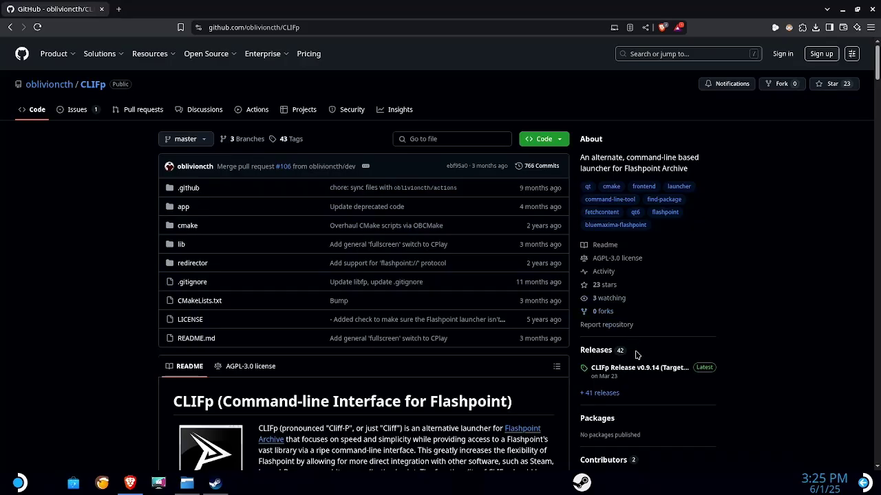
Download CLIFp_v0.9.14_Windows_Static_x64.zip from the latest CLIFp release into Downloads and show it in its folder
click(636, 369)
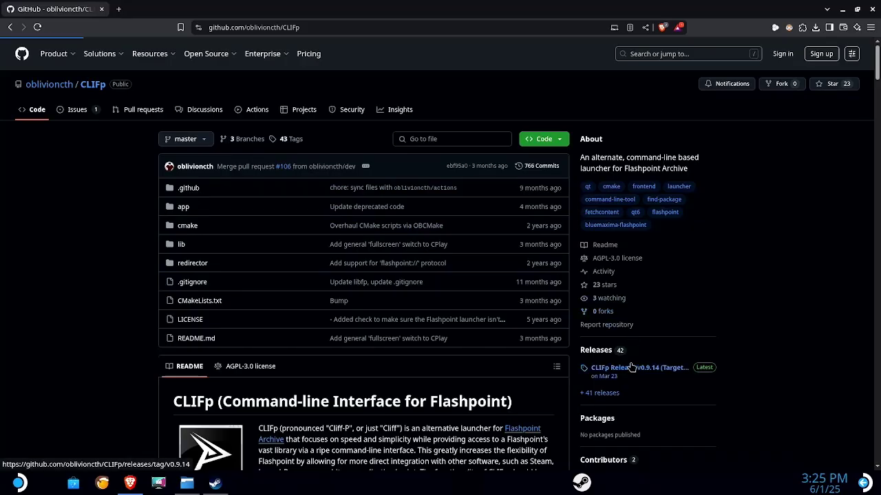
scroll(309, 289, down, 5)
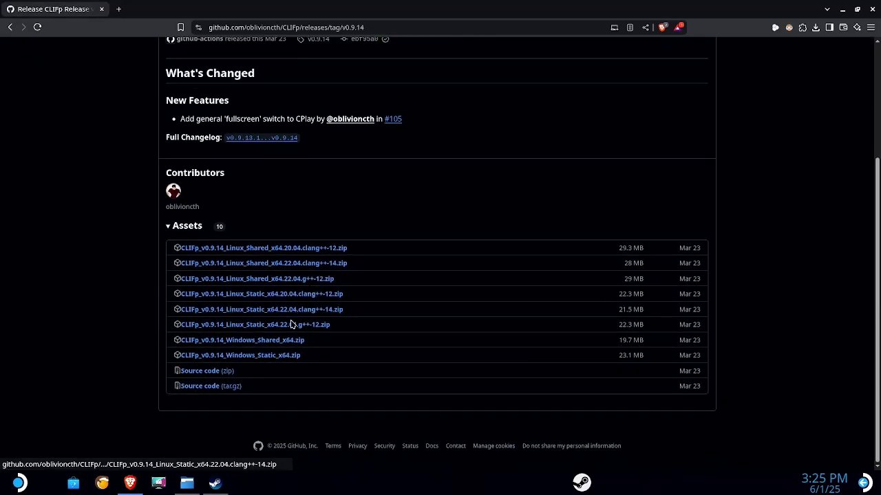
click(273, 356)
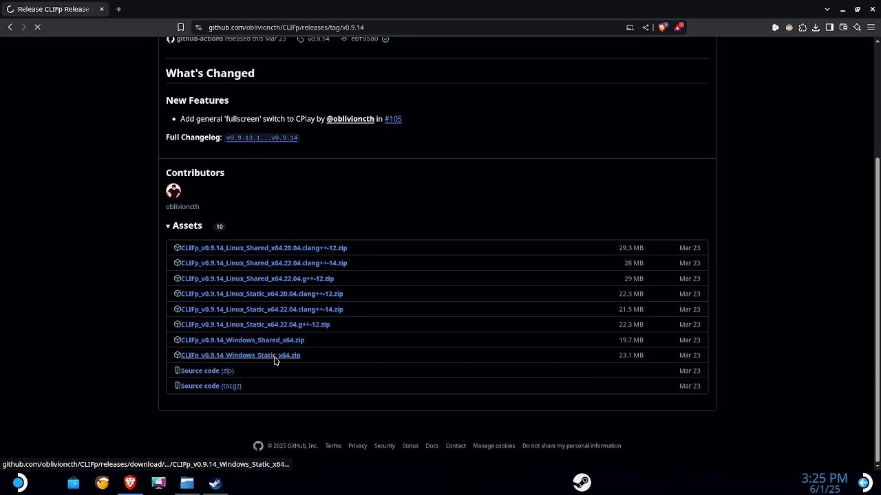
click(520, 316)
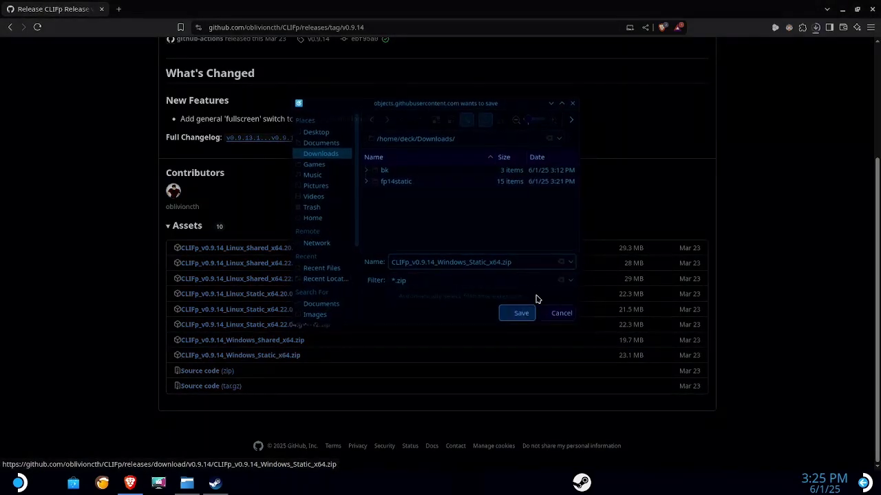
click(773, 56)
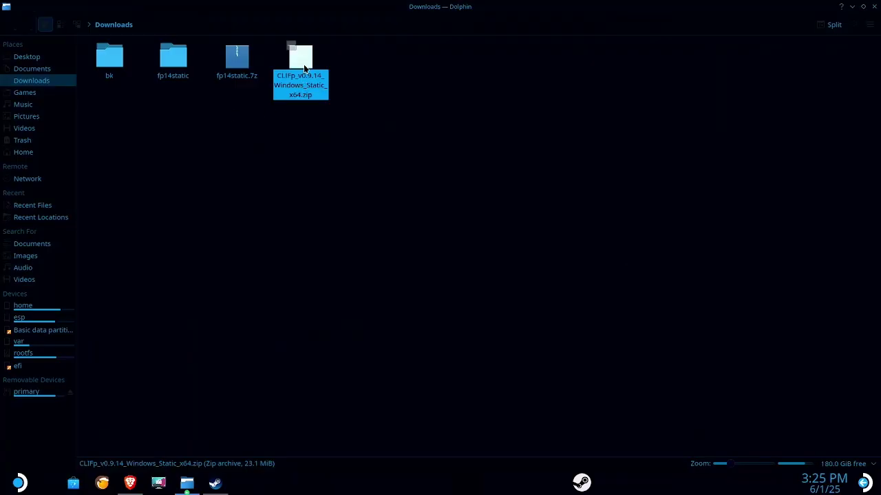
Extract the CLIFp zip in the Downloads folder and trash both the CLIFp zip and fp14static.7z archives
right_click(303, 64)
mouse_move(383, 213)
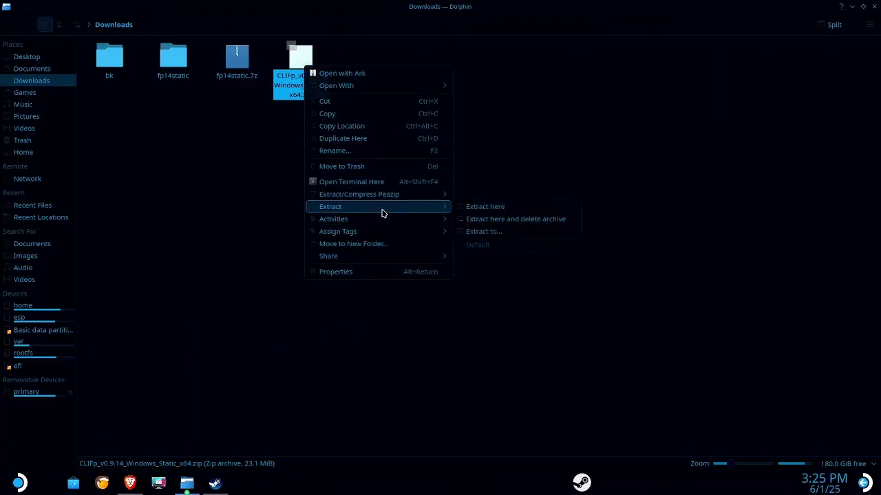
click(484, 213)
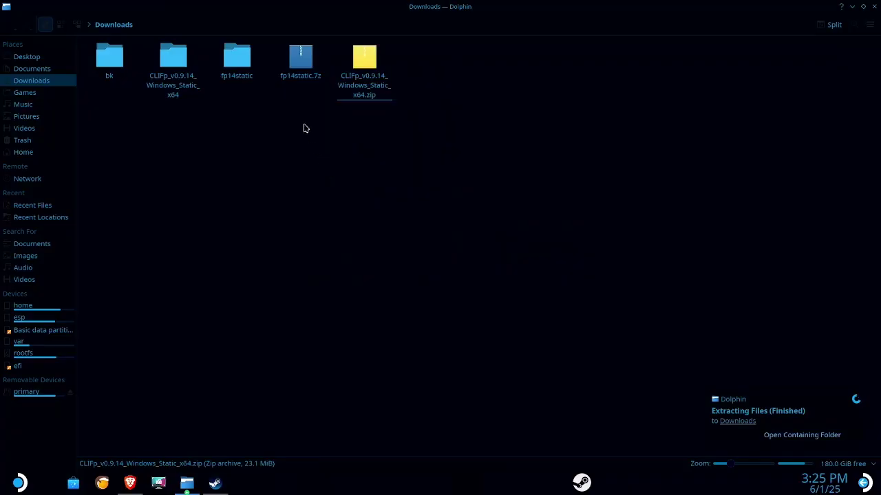
drag(305, 128, 368, 77)
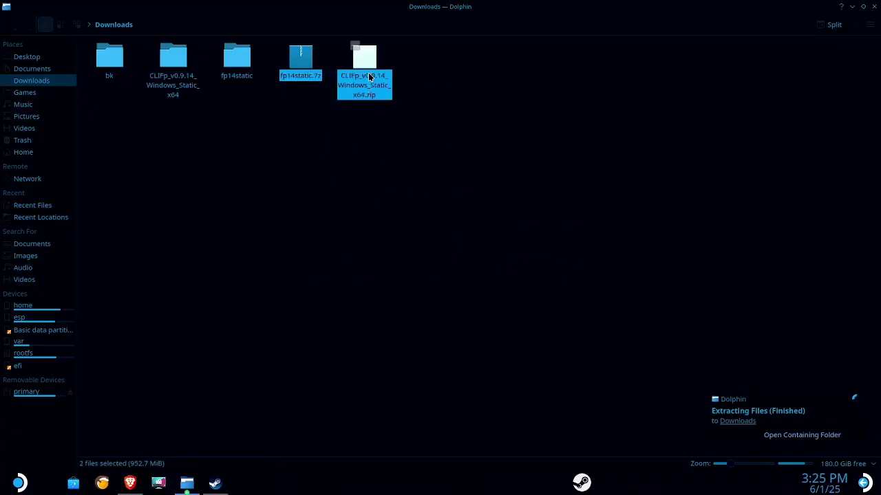
key(Delete)
Copy CLIFp.exe from the extracted CLIFp bin folder into the fp14static folder
click(172, 69)
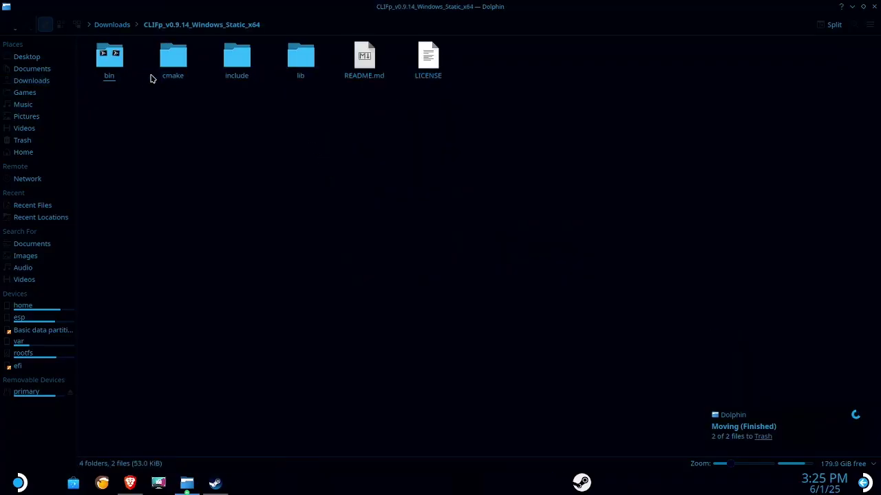
click(110, 67)
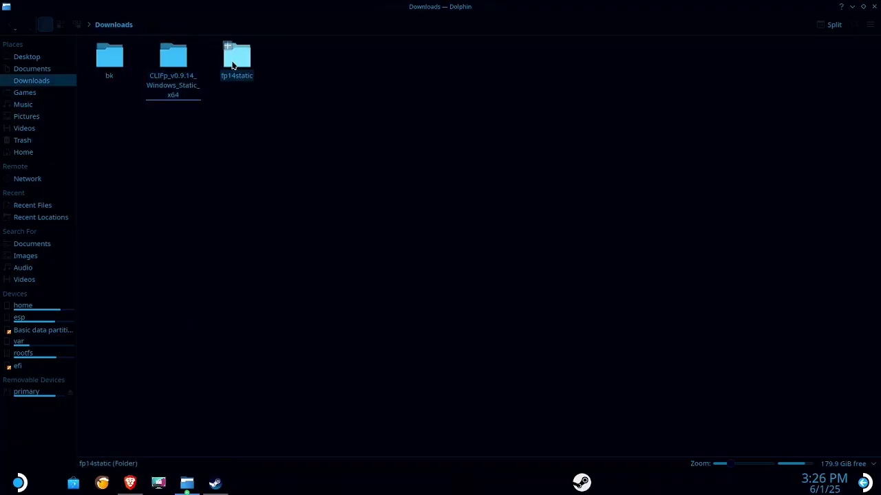
click(234, 61)
key(ctrl+v)
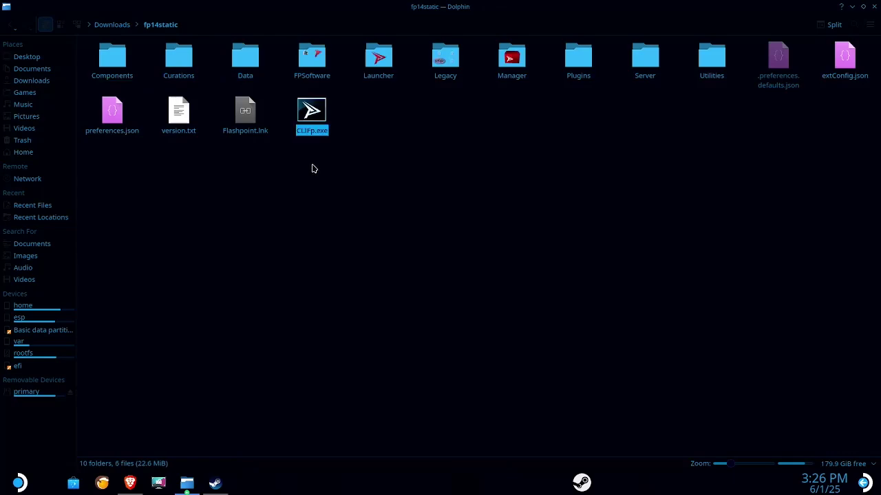
Add CLIFp.exe to Steam as a non-Steam game, search the Steam library for "clifp" and select the second CLIFp.exe entry
right_click(314, 127)
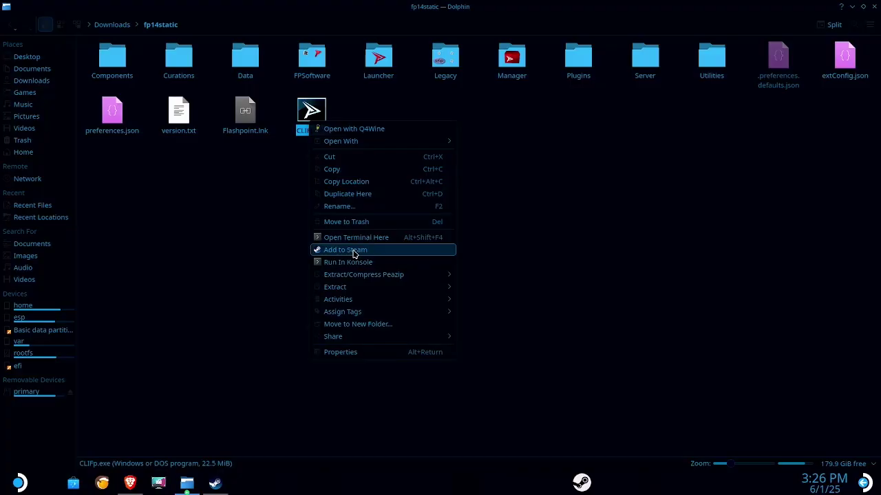
click(354, 250)
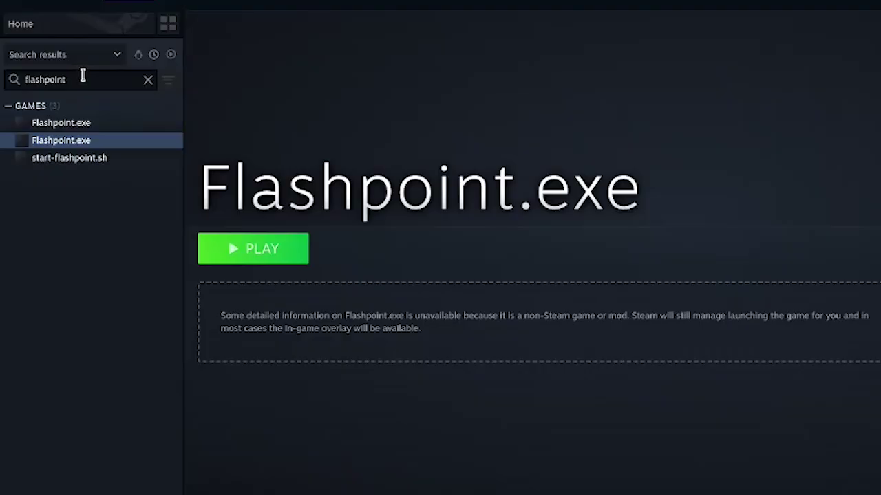
drag(83, 77, 6, 83)
text(clifp)
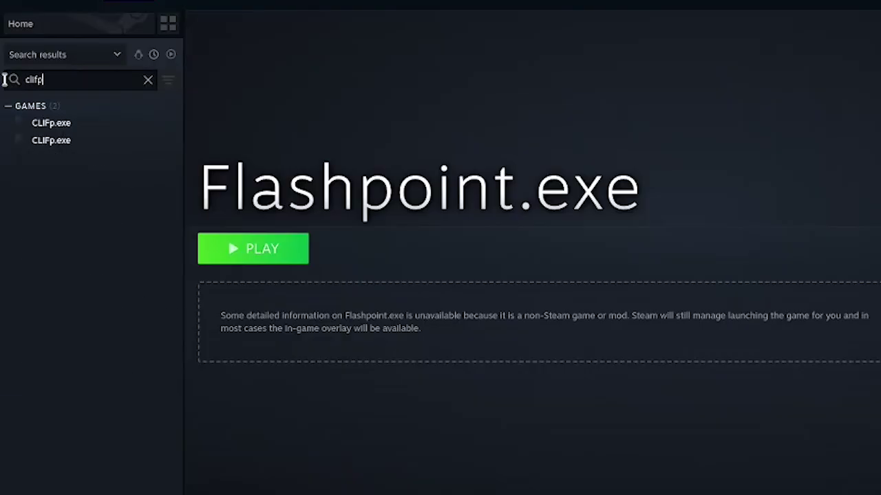
click(52, 143)
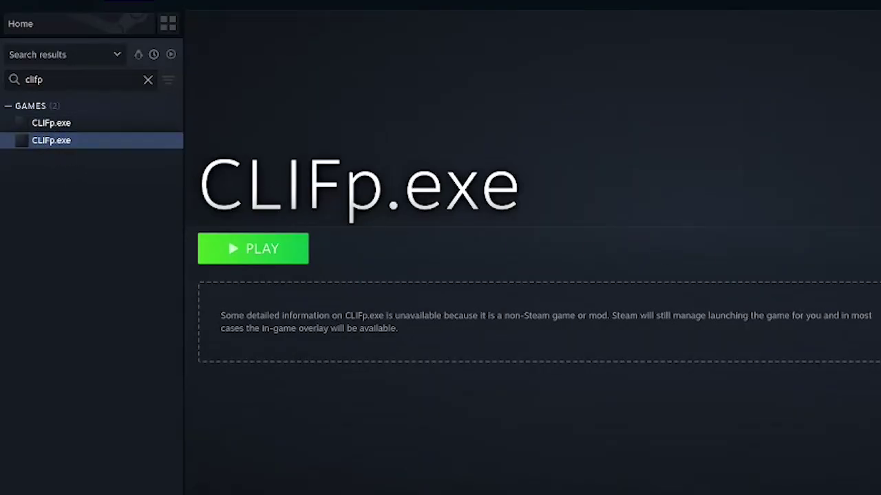
Force the CLIFp.exe shortcut to use Proton Experimental as its compatibility tool
click(810, 248)
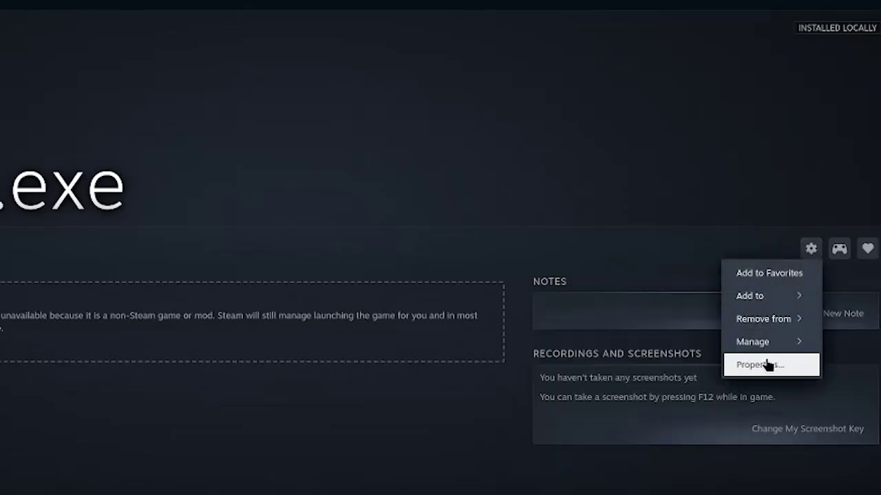
click(760, 365)
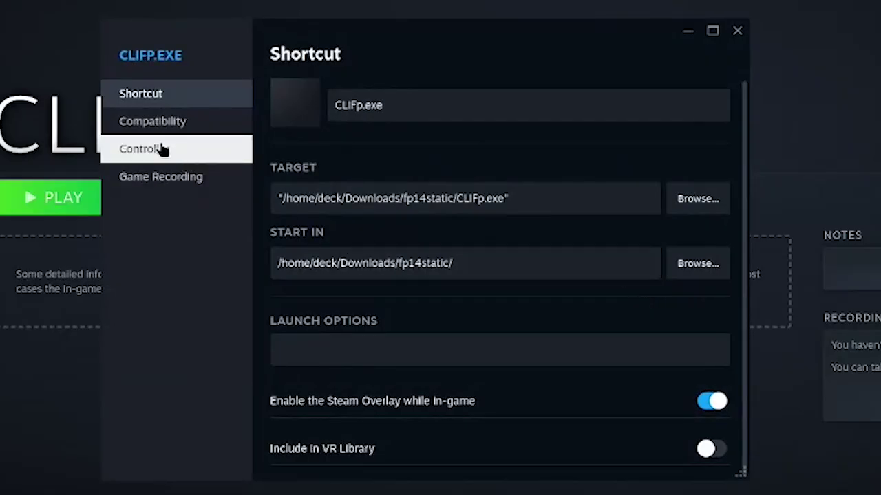
click(155, 124)
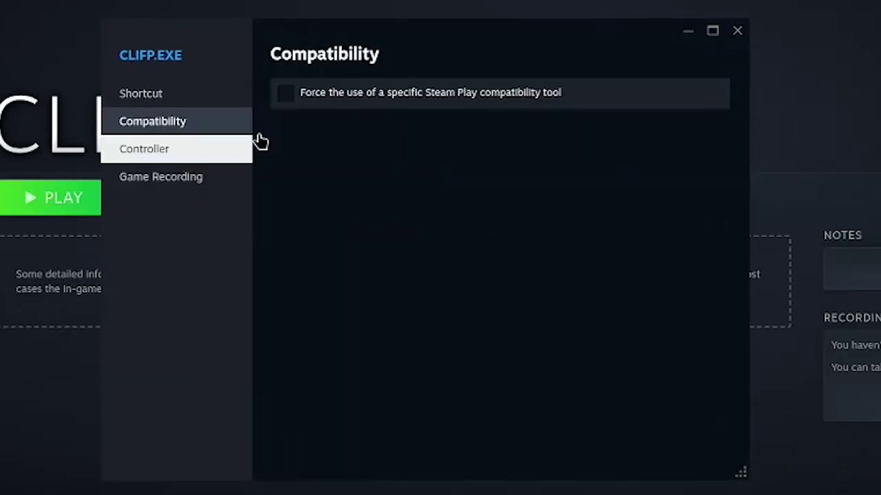
click(313, 95)
click(314, 133)
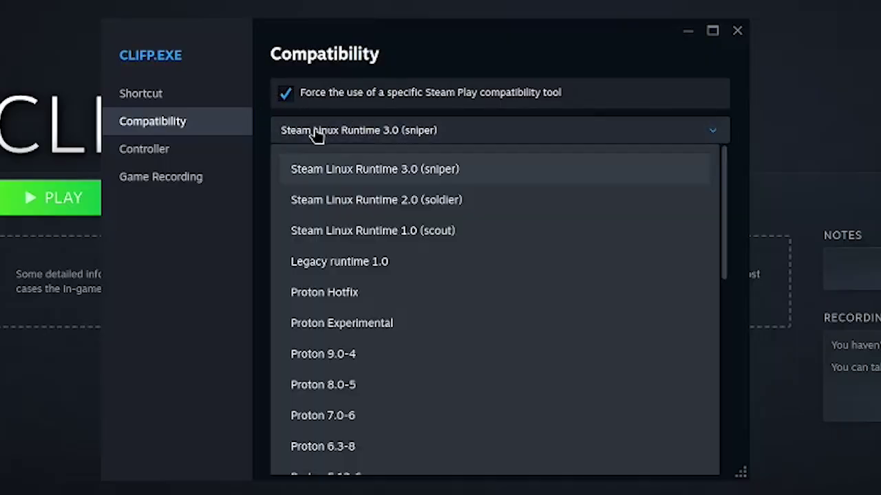
click(357, 323)
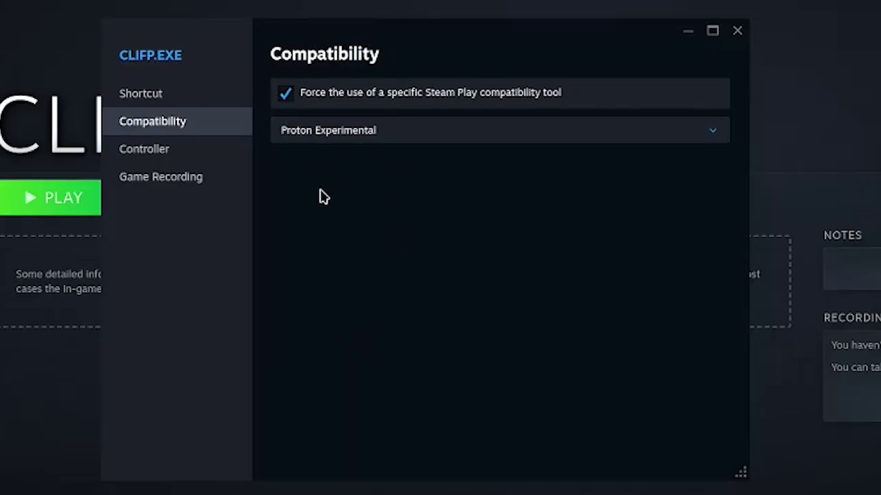
Set the CLIFp.exe shortcut's launch options to play -t "Color Fil" and close its properties
click(143, 96)
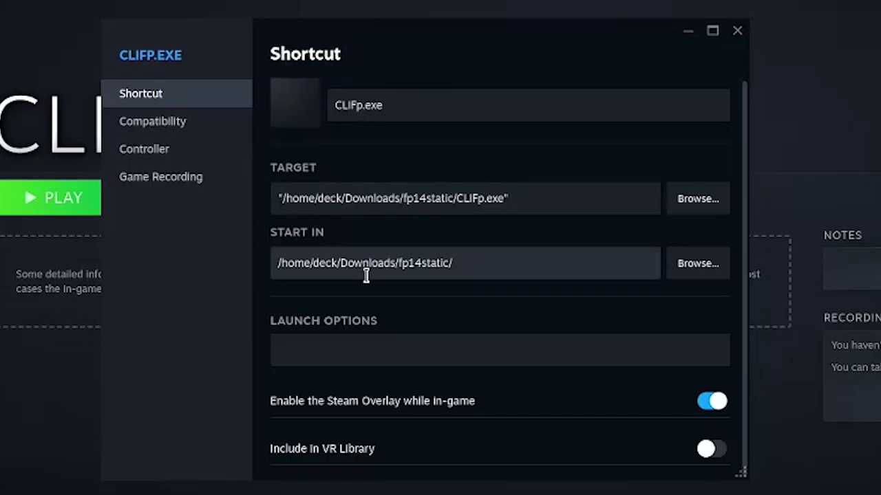
click(357, 352)
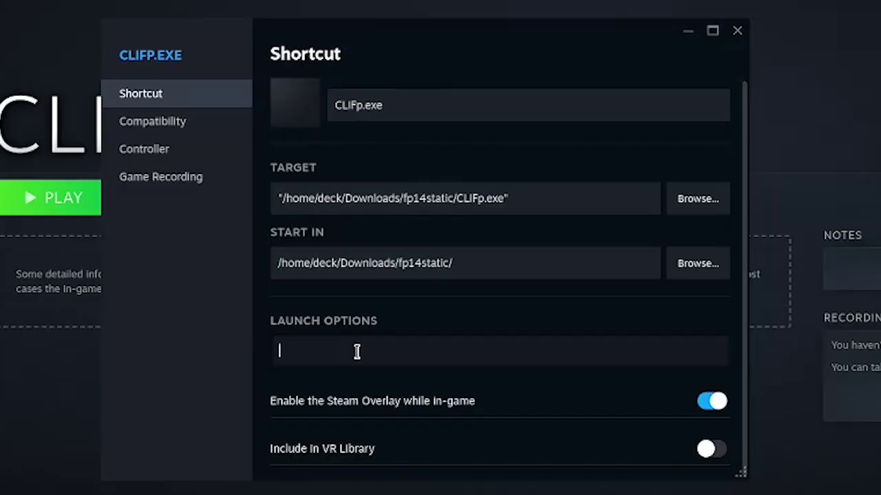
text(pla)
text(y -t )
text(1)
text(t)
text("Colorfil")
click(329, 352)
key(Right)
key(Right)
key(Right)
key(Delete)
text(F)
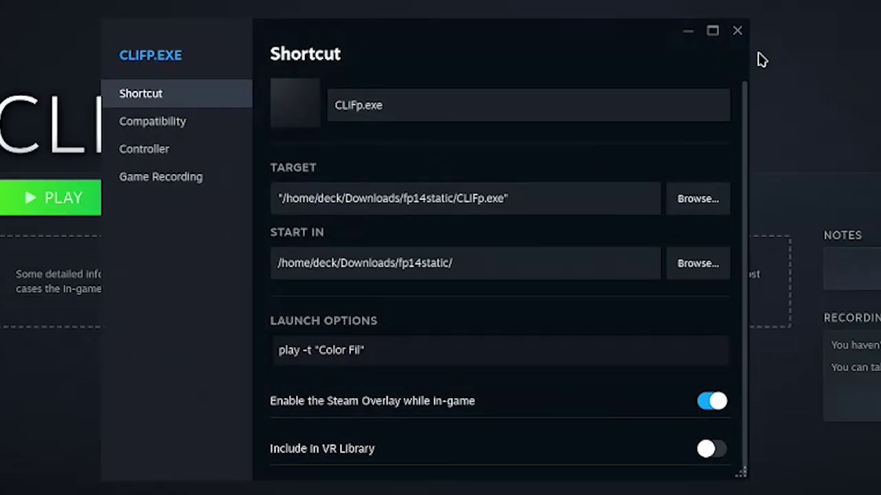
click(737, 30)
Launch CLIFp.exe from Steam and check the list of matching titles in the Title Disambiguation dialog
click(94, 200)
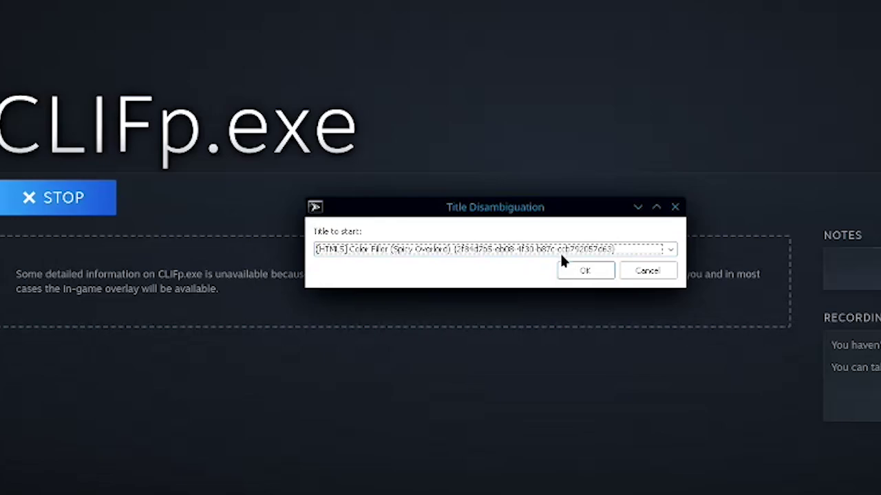
click(557, 252)
click(555, 252)
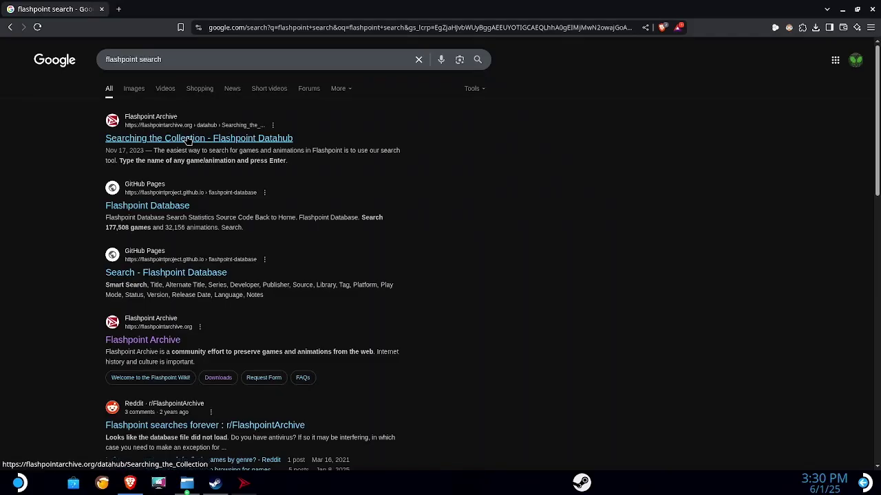
Open the Flashpoint Search Tool from the Datahub, search for "color fill" and open the first Color Fill entry
click(187, 140)
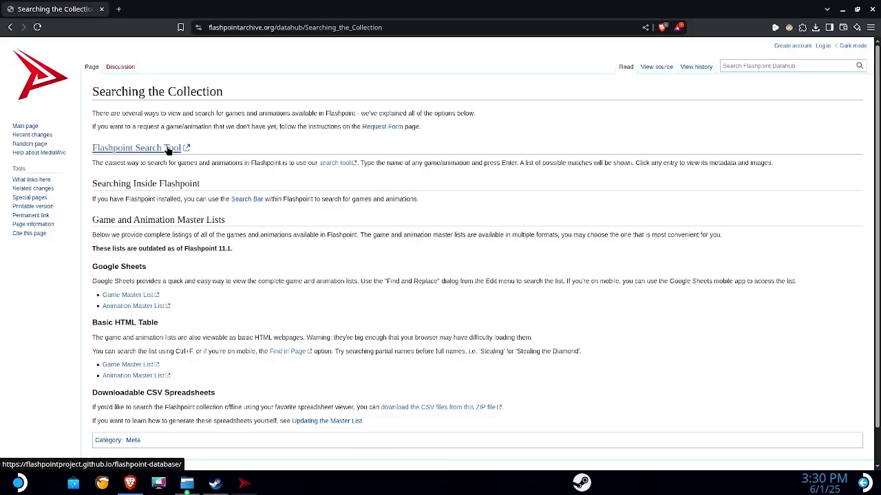
click(167, 150)
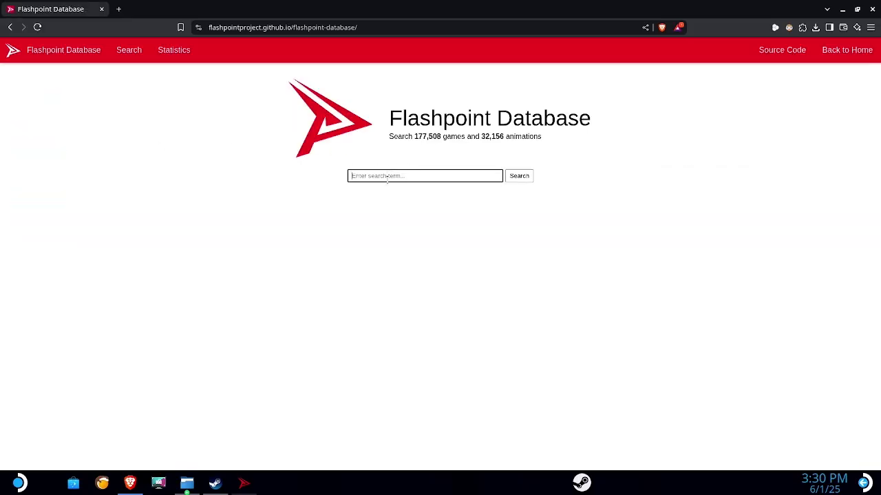
text(d)
key(Return)
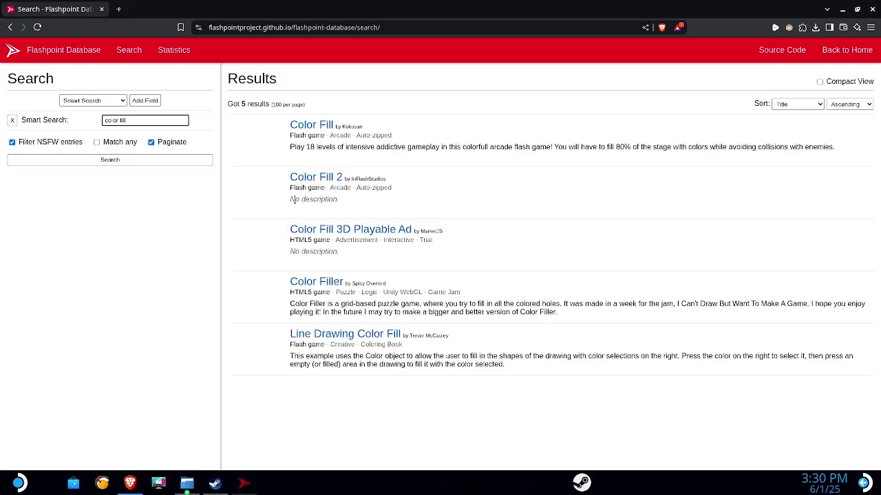
click(325, 128)
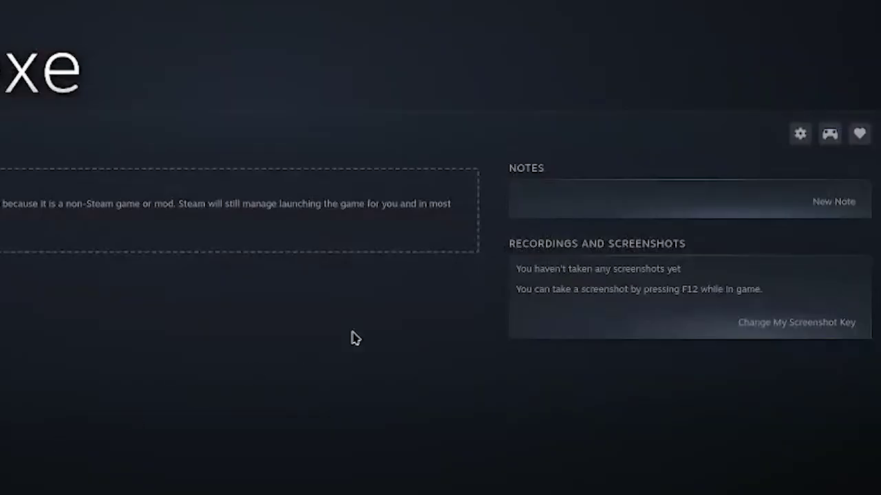
Set the CLIFp.exe shortcut's launch options to play -i "8e8f0fb4-c155-4545-b3cd-611ad6136a96" and close its properties
click(798, 135)
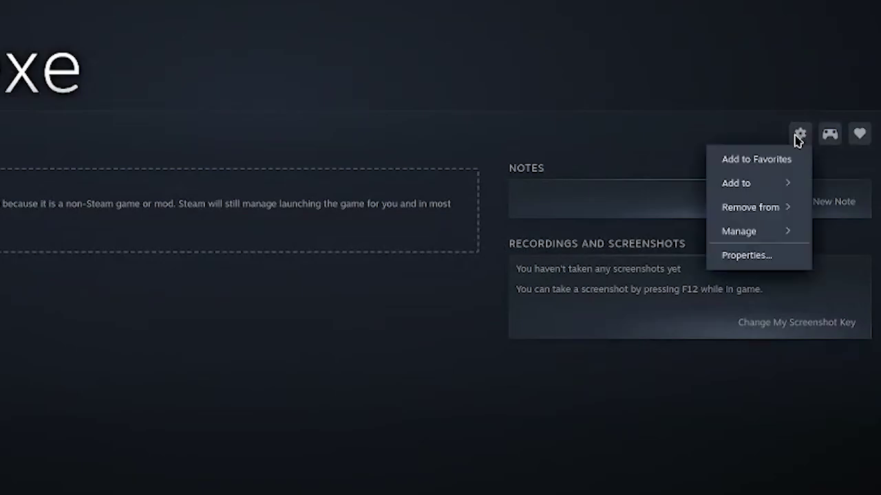
click(747, 255)
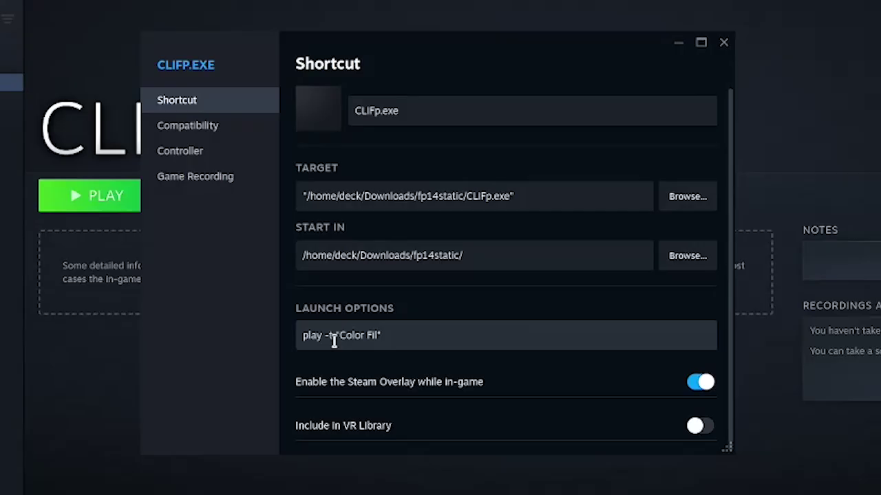
click(334, 338)
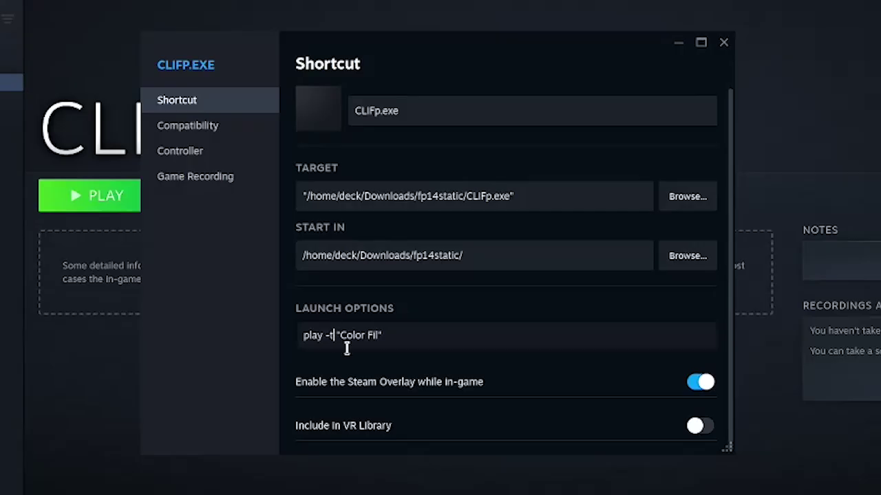
key(BackSpace)
text(i)
drag(340, 335, 378, 337)
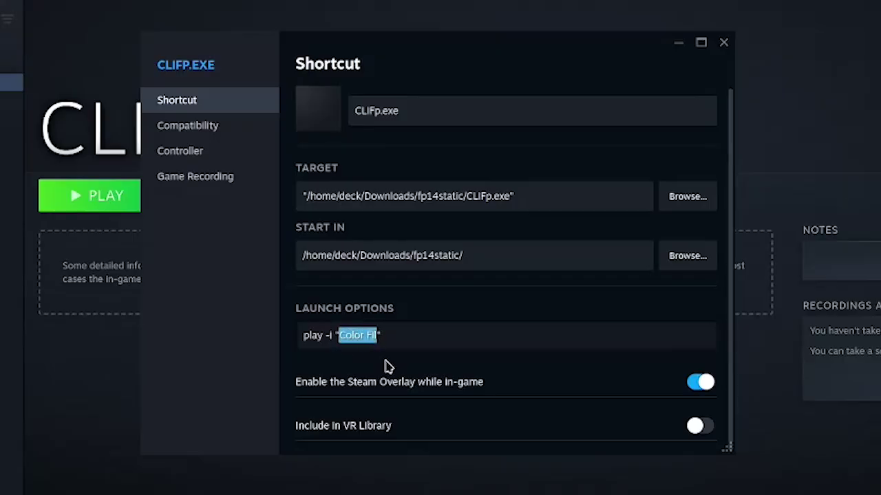
text(8e8f0fb4-c155-4545-b3cd-611ad6136a98)
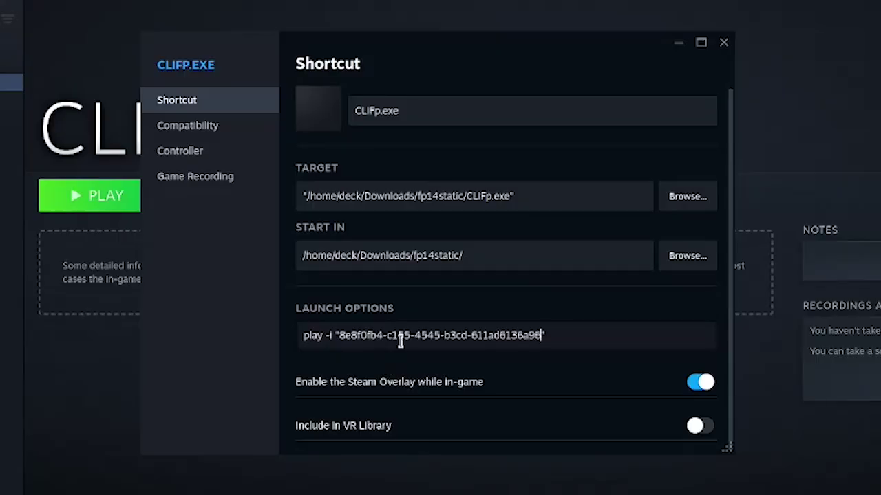
click(723, 43)
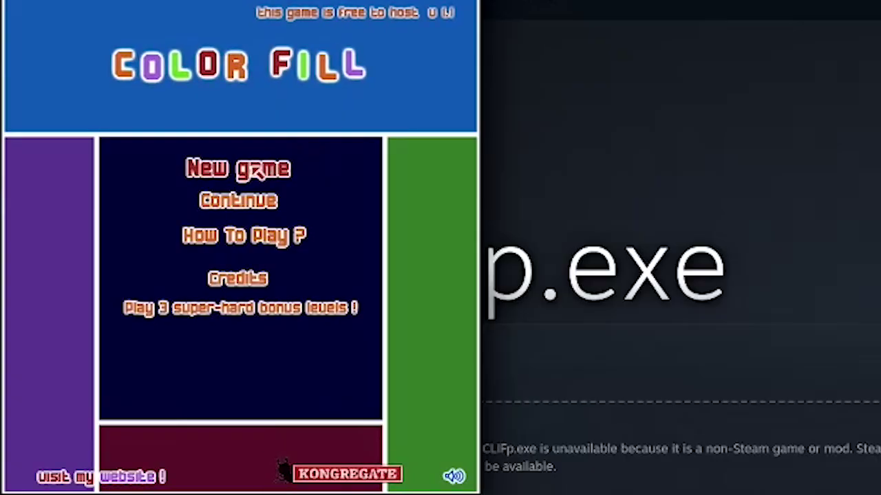
Start a new game in Color Fill and try out level 1
click(260, 171)
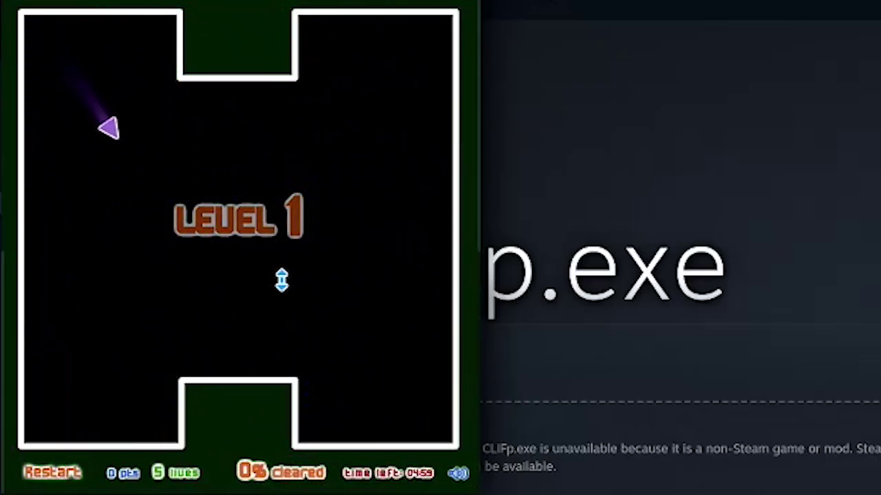
click(273, 280)
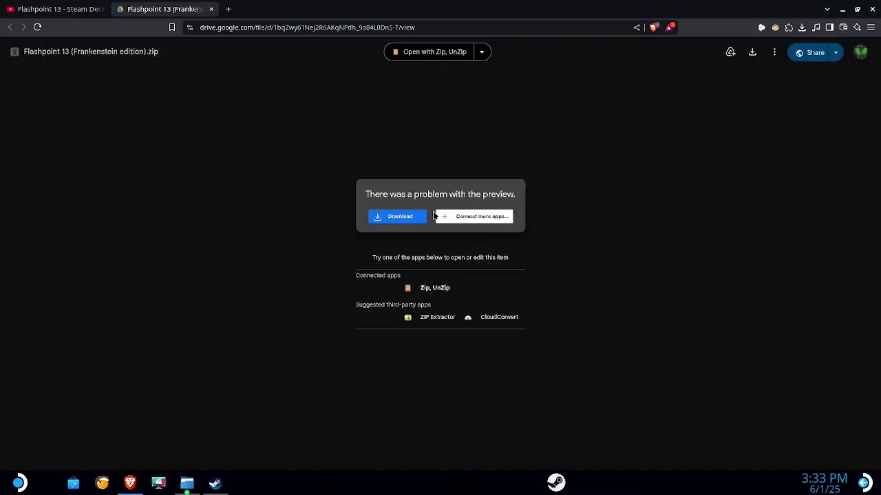
Download Flashpoint 13 (Frankenstein edition).zip from Google Drive to the Downloads folder and extract it there
click(413, 218)
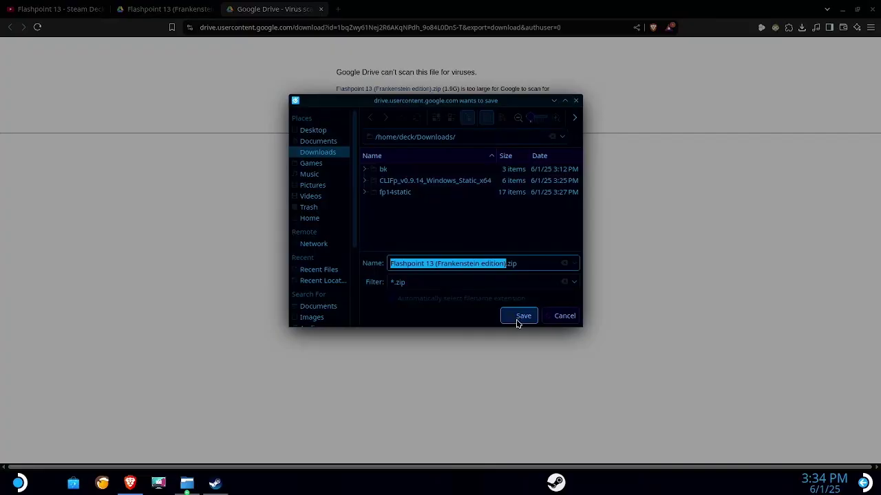
click(519, 319)
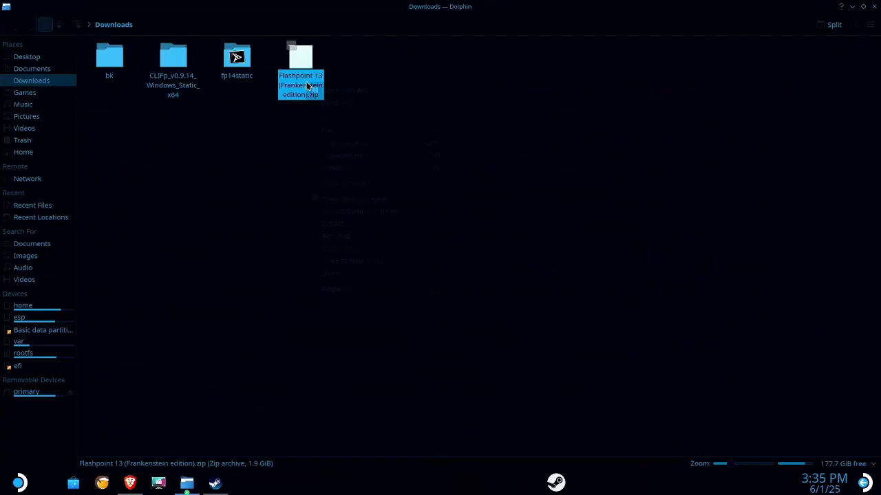
right_click(309, 84)
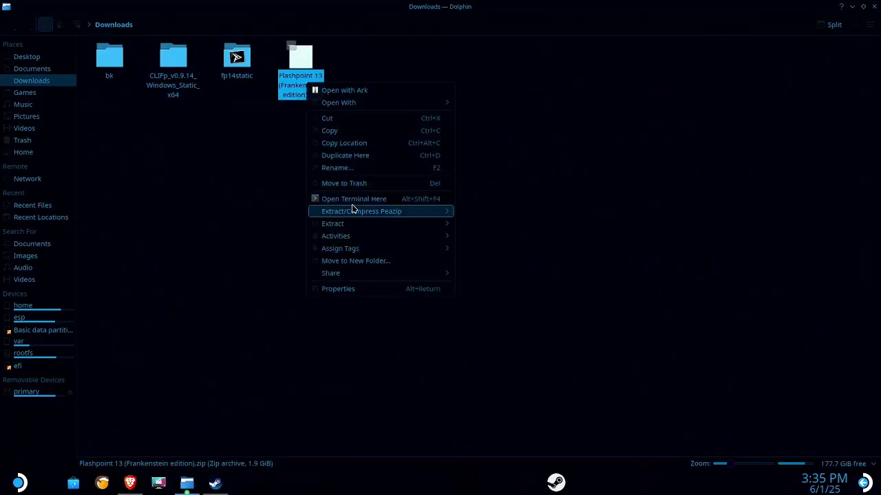
mouse_move(343, 216)
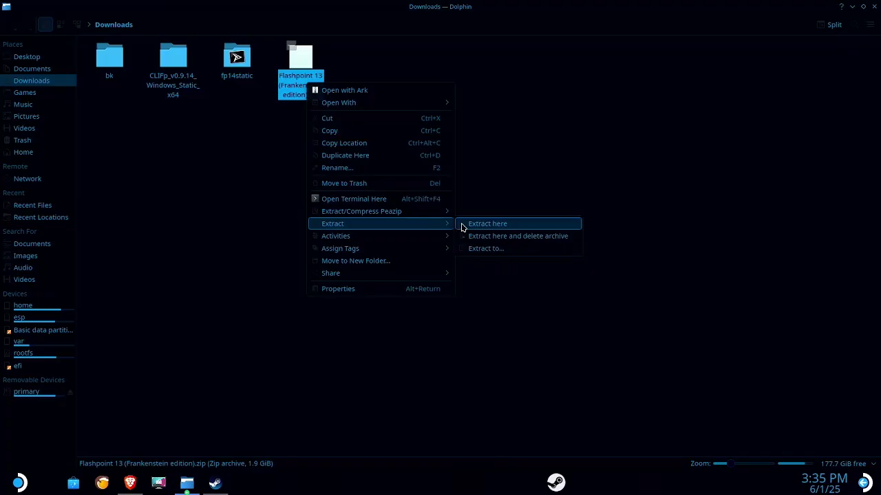
click(458, 227)
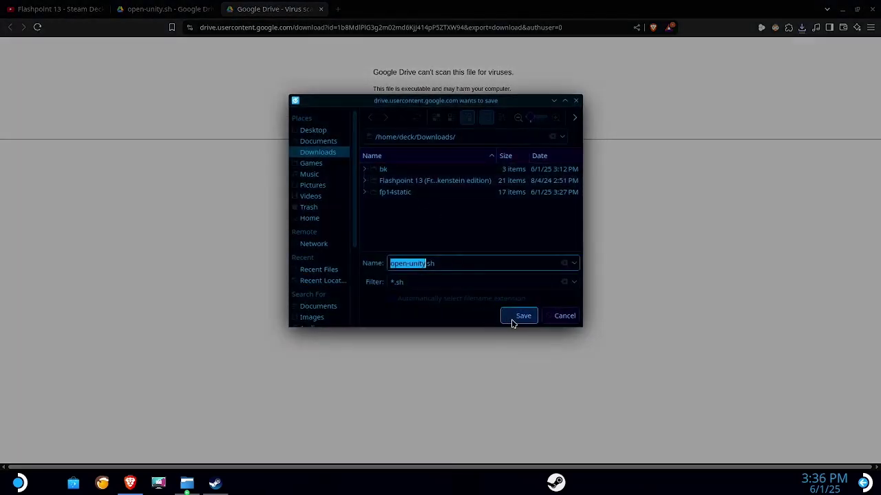
Save the open-unity.sh and close-unity.sh scripts from Google Drive to the Downloads folder
click(511, 319)
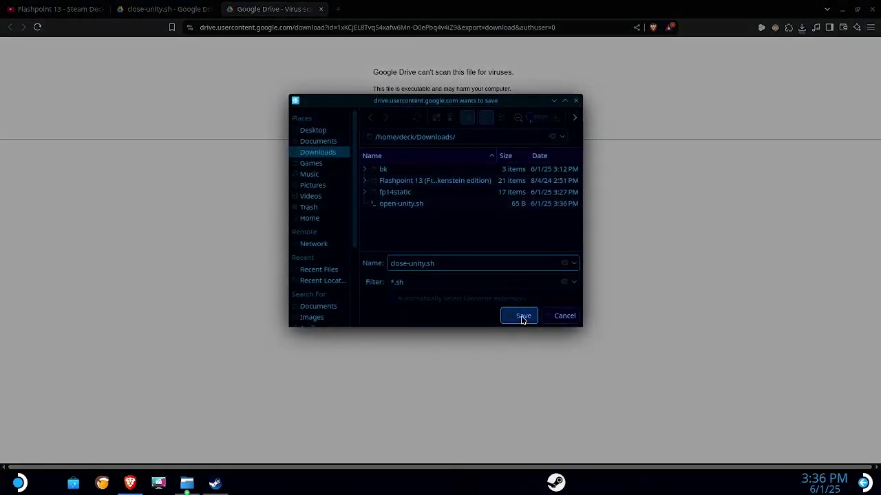
click(522, 318)
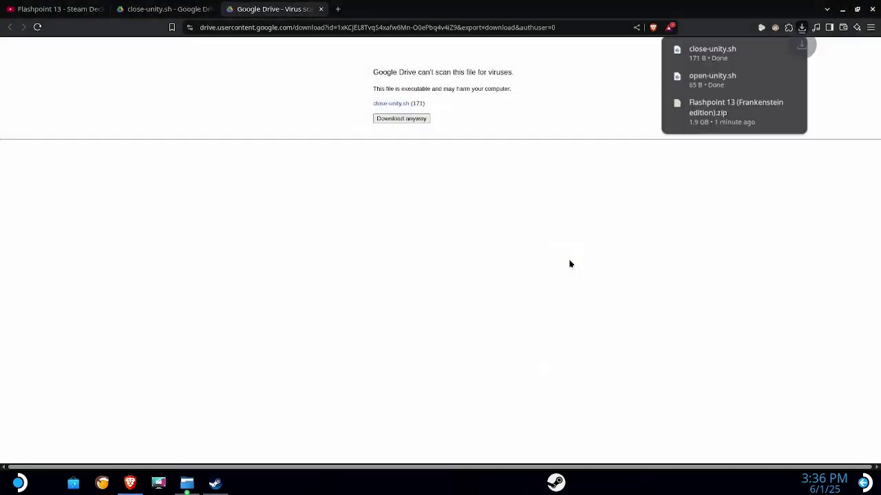
Switch to Dolphin and move the Flashpoint 13 (Frankenstein edition).zip archive to the trash
key(alt+Tab)
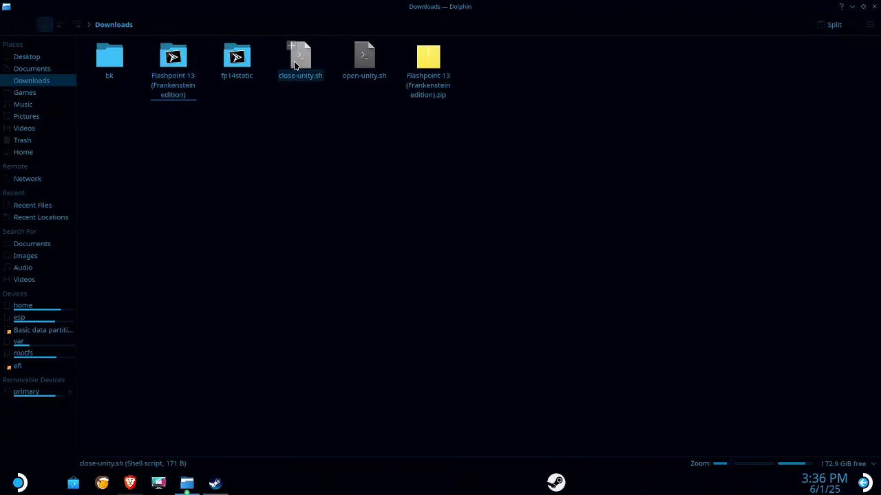
click(423, 93)
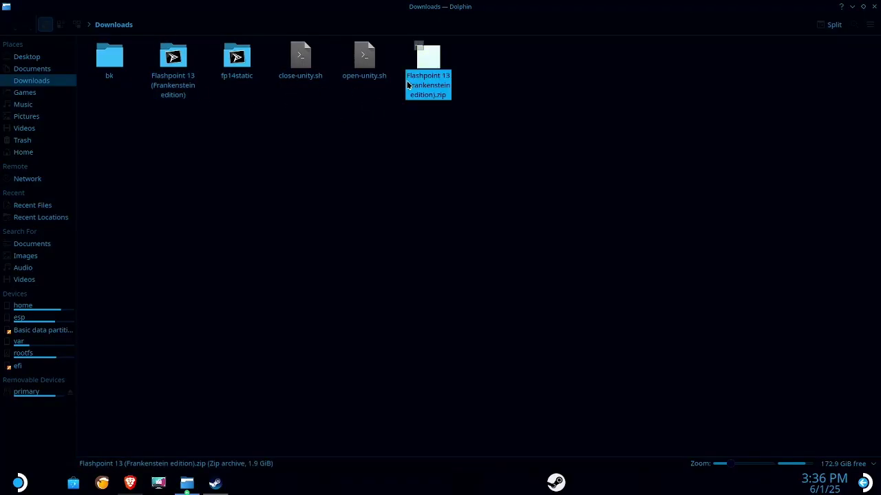
key(Delete)
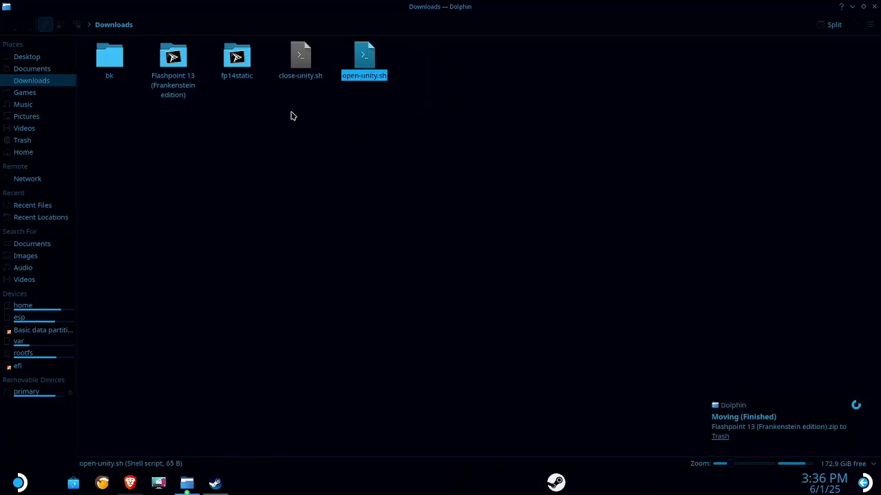
Open close-unity.sh and open-unity.sh in Kate, place open-unity.sh first, and minimize the editor
drag(285, 101, 366, 74)
right_click(366, 75)
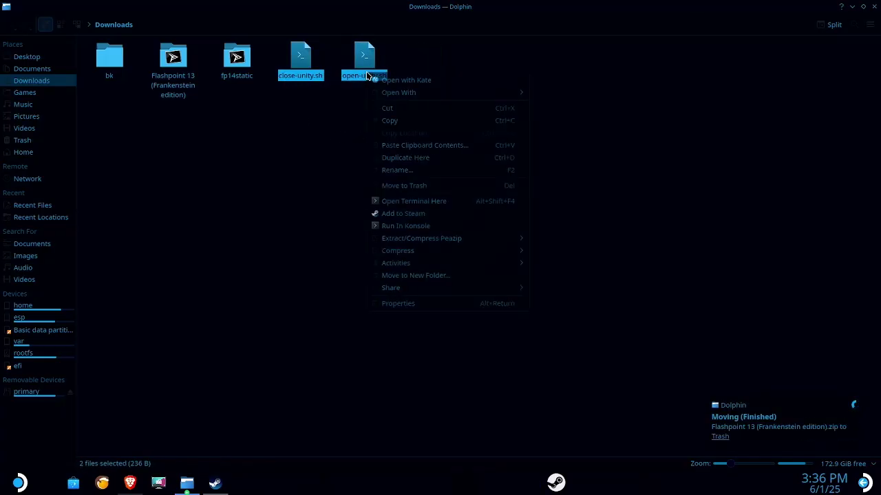
click(390, 80)
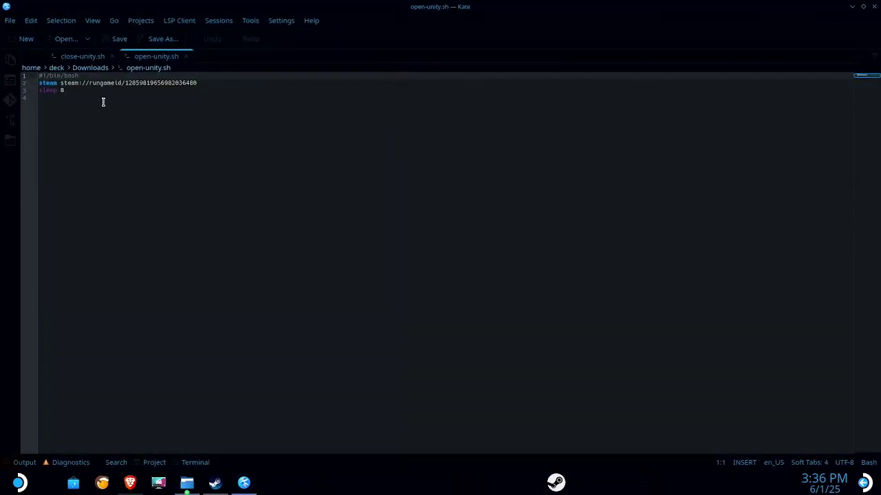
drag(157, 56, 117, 55)
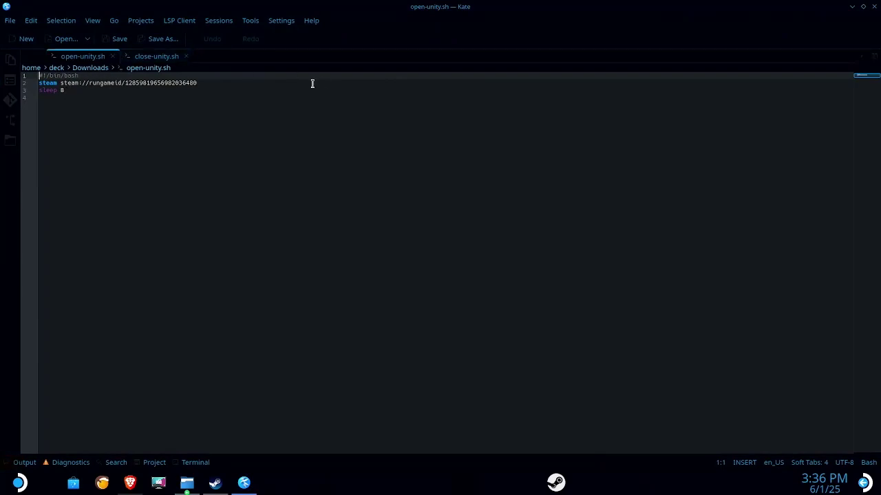
click(852, 6)
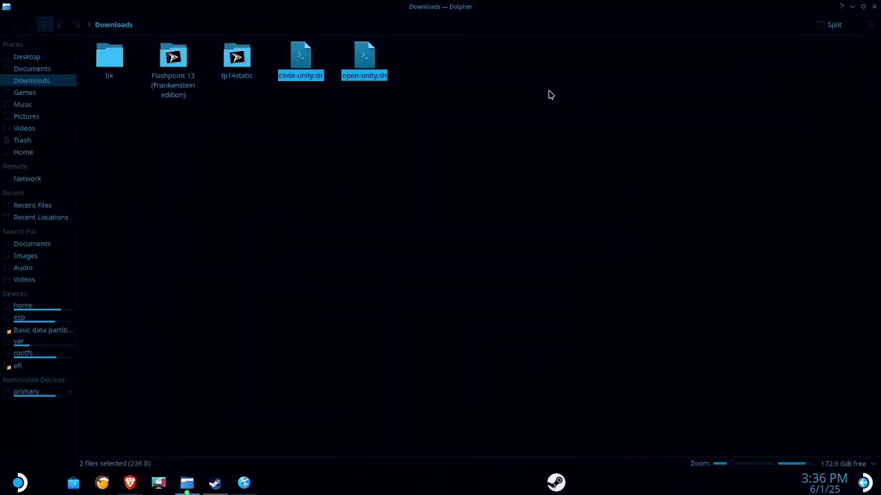
In the Flashpoint 13 (Frankenstein edition) folder, make sure start-flashpoint.sh is allowed to execute as a program, and add it to Steam
double_click(173, 74)
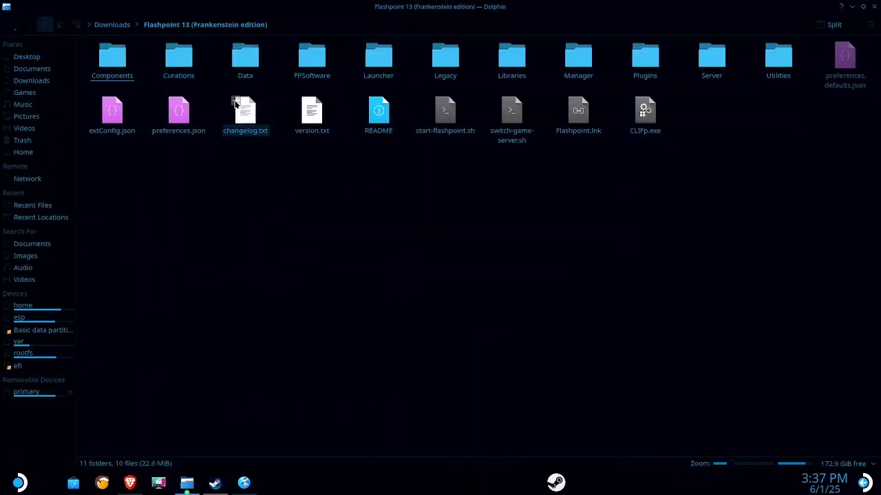
click(451, 122)
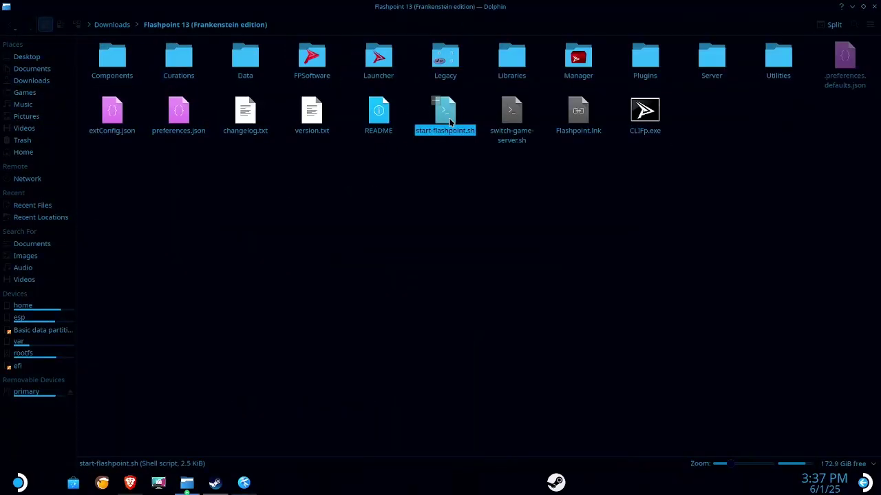
right_click(450, 122)
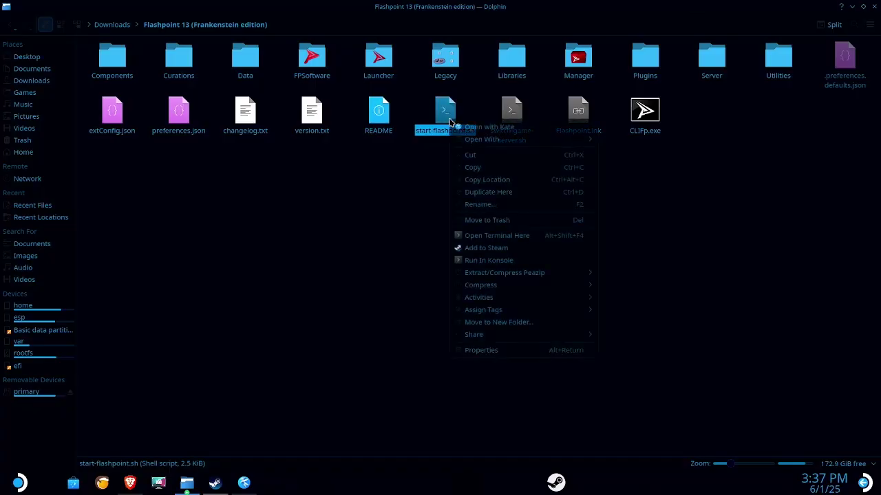
click(480, 350)
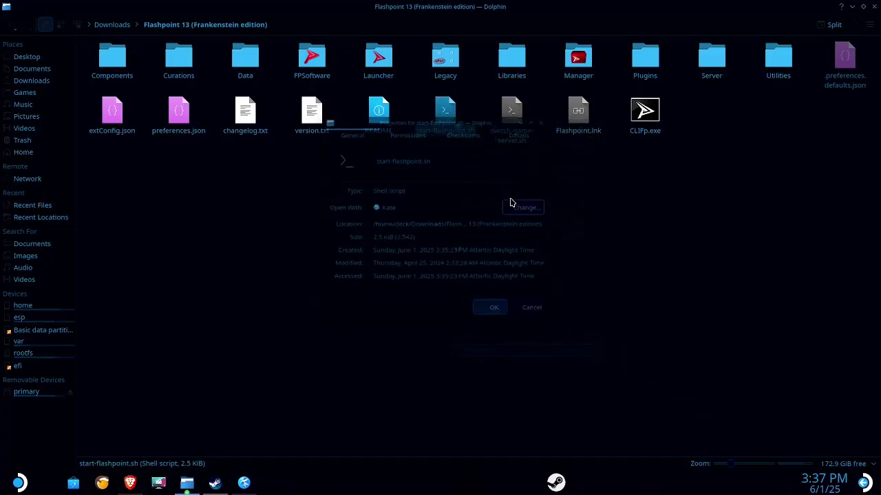
click(411, 129)
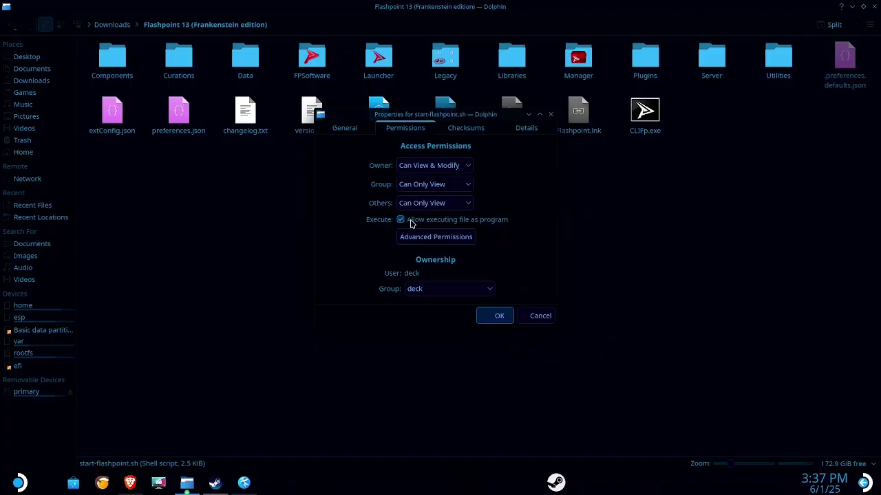
click(495, 319)
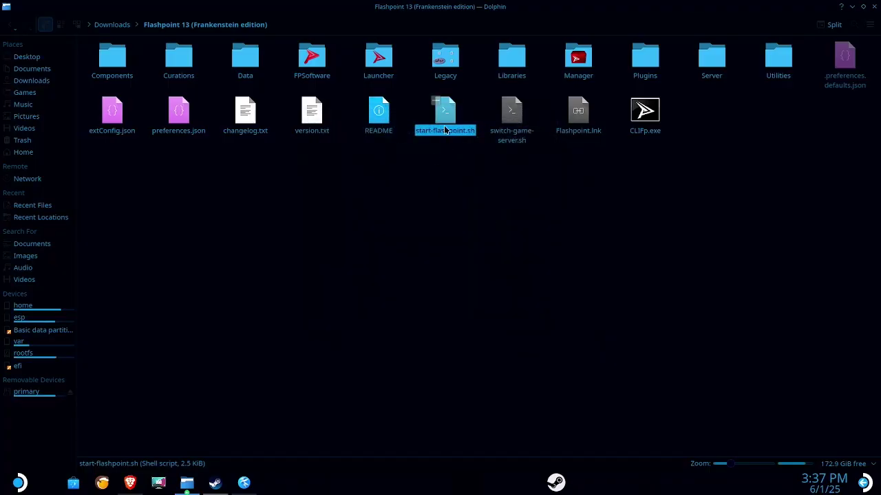
right_click(445, 127)
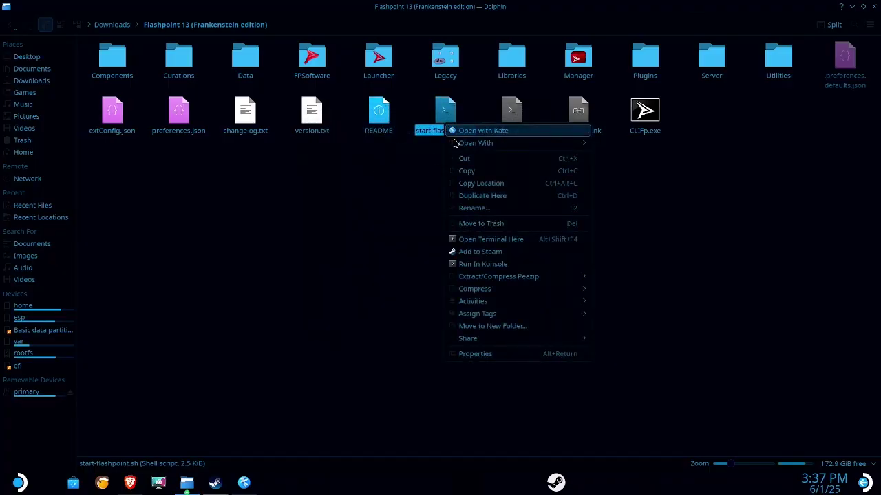
click(479, 252)
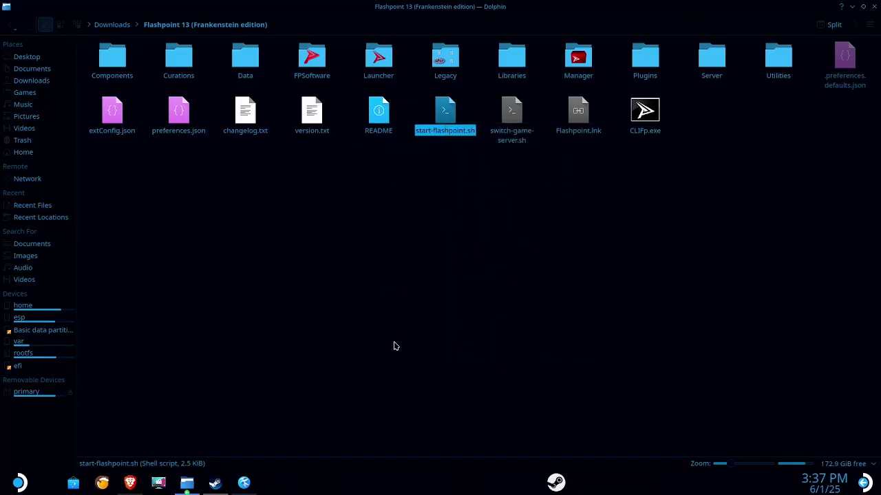
Open the Steam library and search it for "flashpoint"
right_click(555, 482)
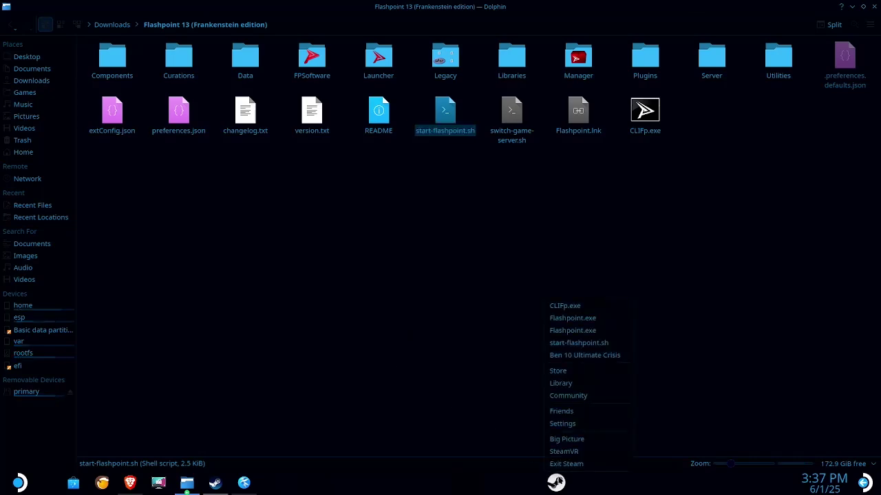
click(569, 383)
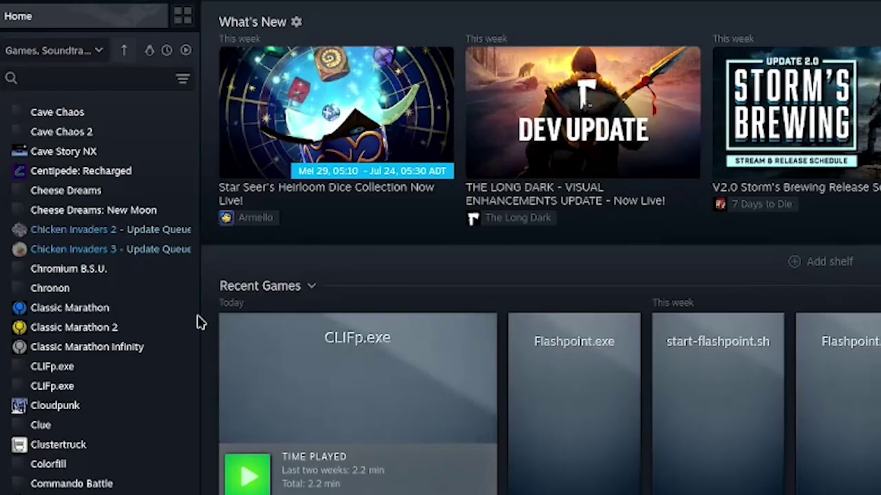
click(96, 77)
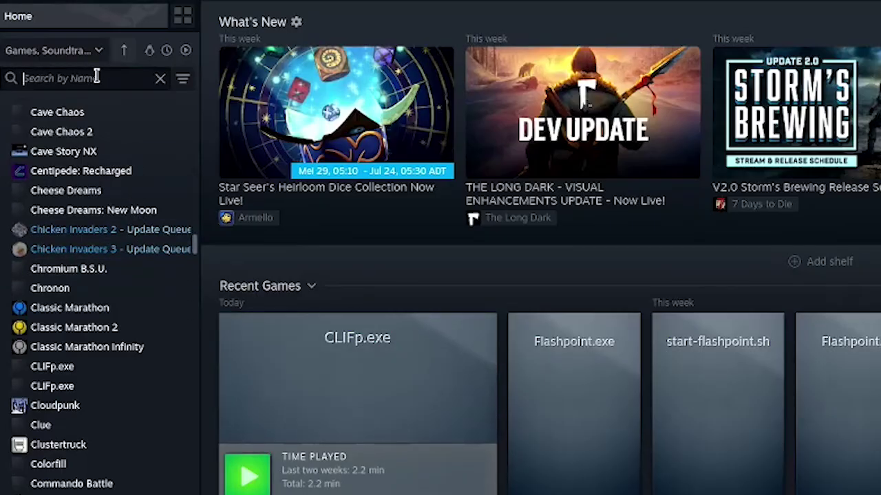
text(flas)
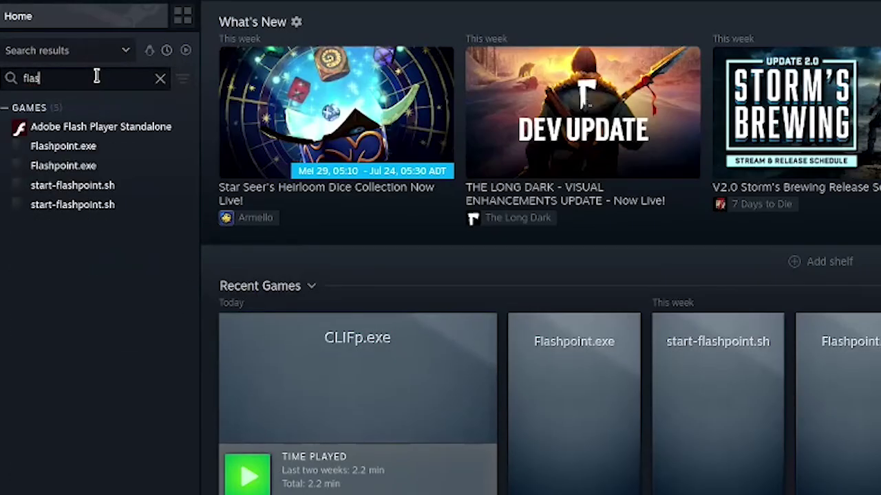
text(hpoint)
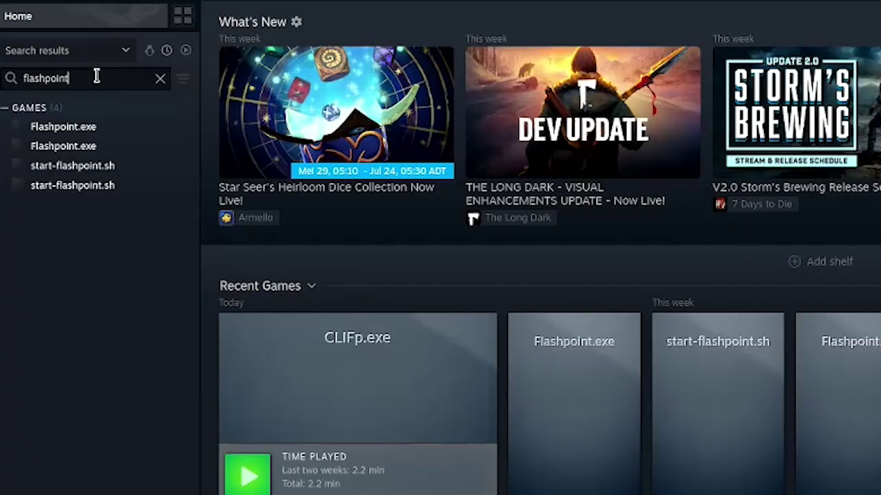
Add a desktop shortcut for the second start-flashpoint.sh entry in the Steam library
click(79, 196)
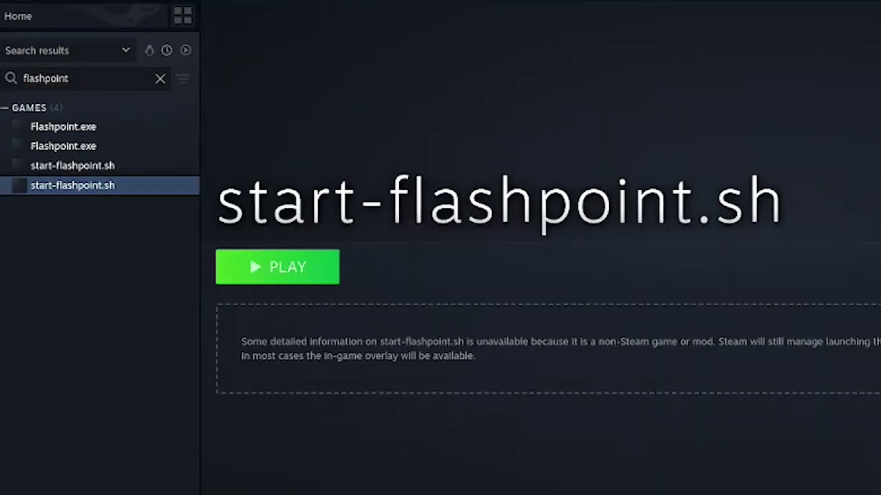
click(791, 274)
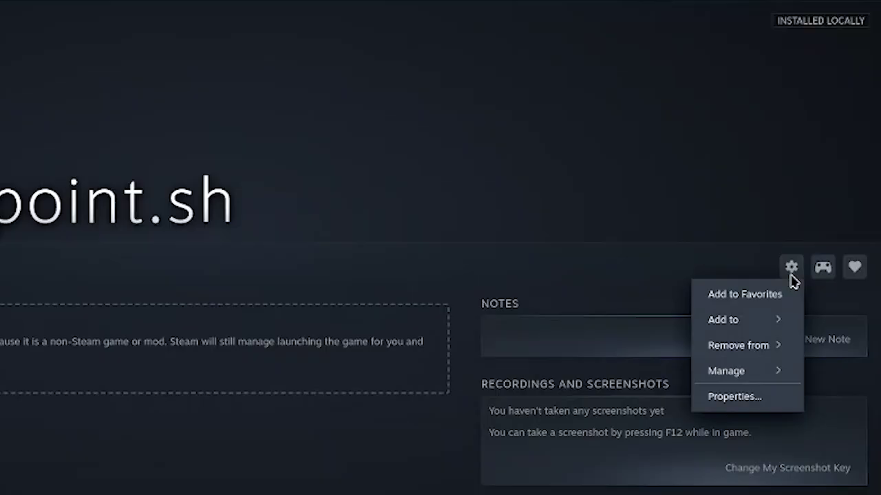
mouse_move(779, 331)
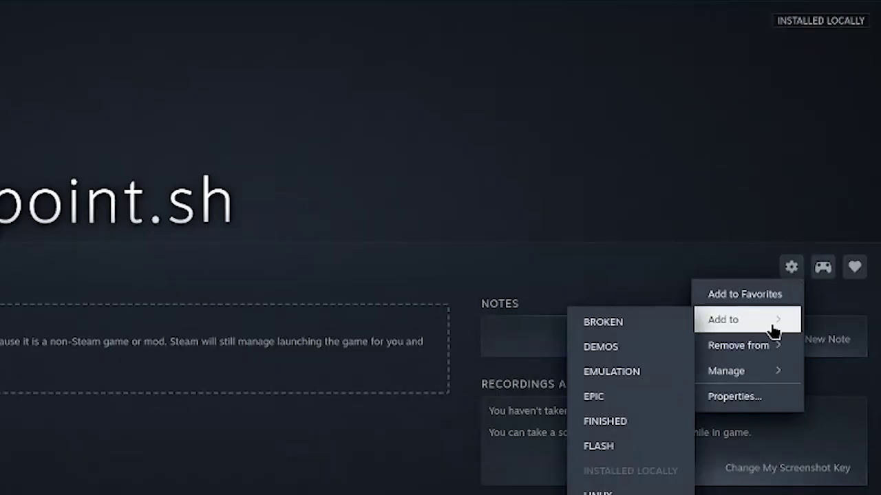
mouse_move(743, 367)
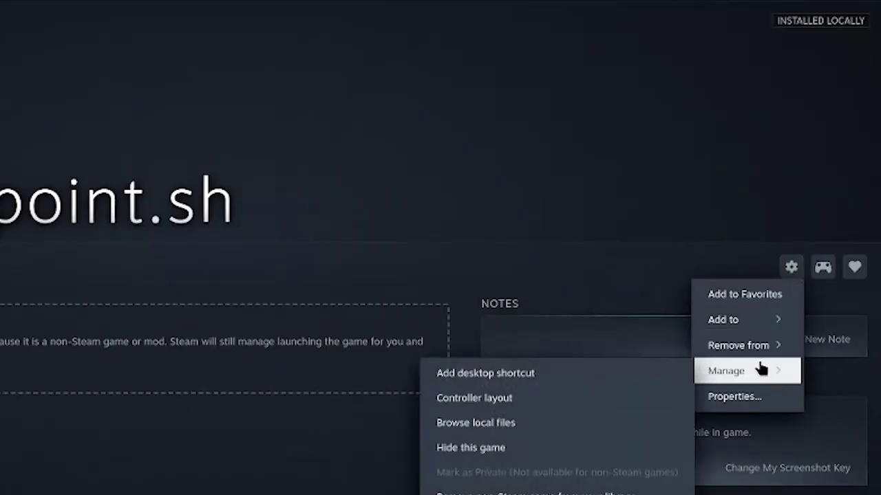
click(618, 379)
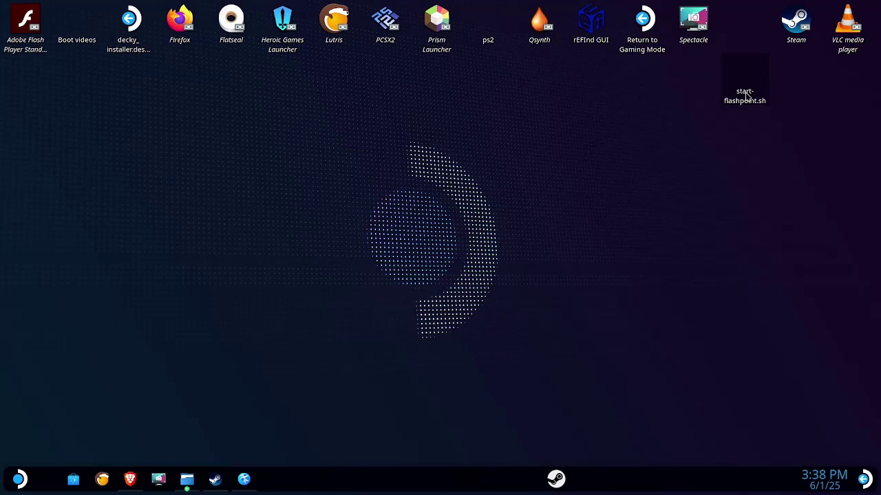
Open the start-flashpoint.sh desktop shortcut in Kate and copy the steam://rungameid address from its Exec line
right_click(745, 96)
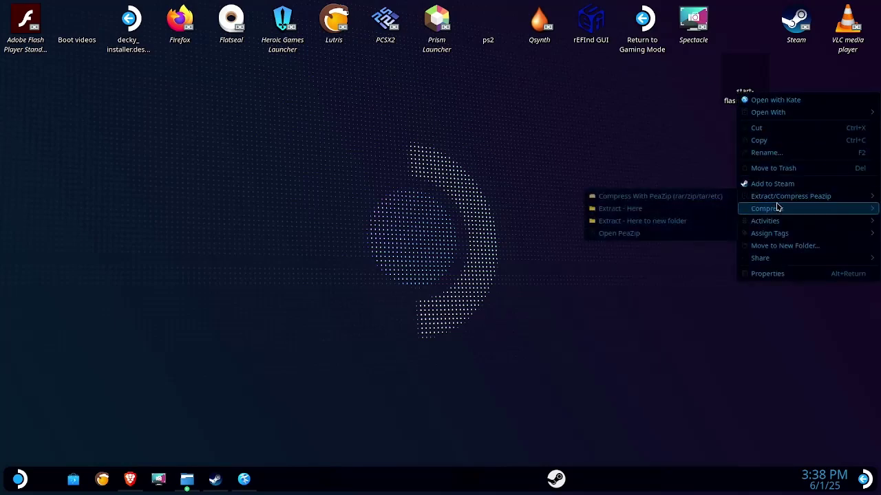
click(762, 102)
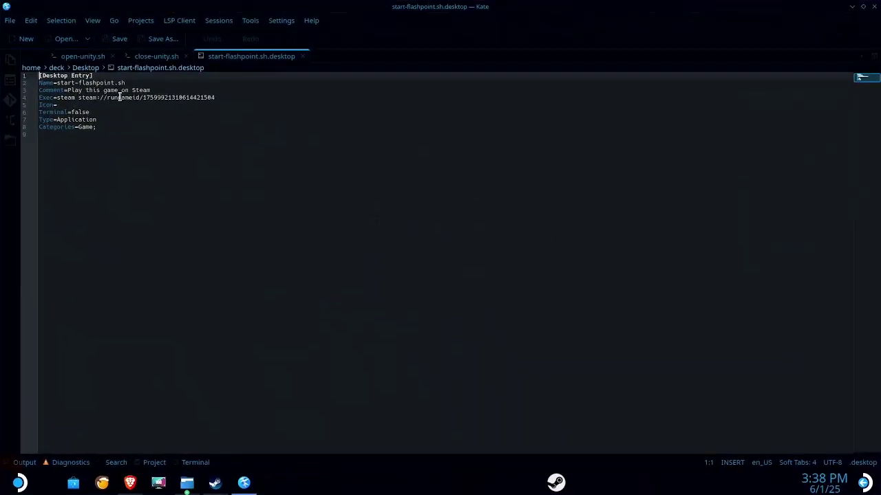
drag(215, 97, 78, 97)
key(ctrl+c)
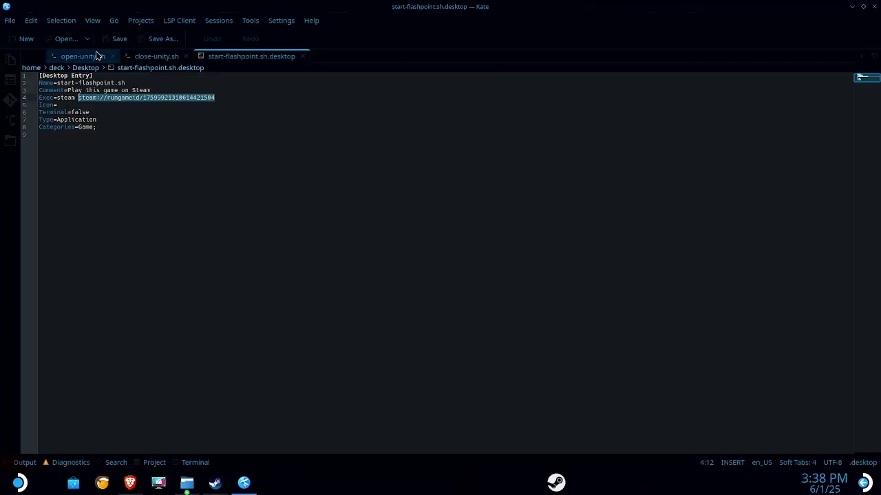
Replace the steam://rungameid address in open-unity.sh with the copied one, save the script, and bring up close-unity.sh
click(69, 56)
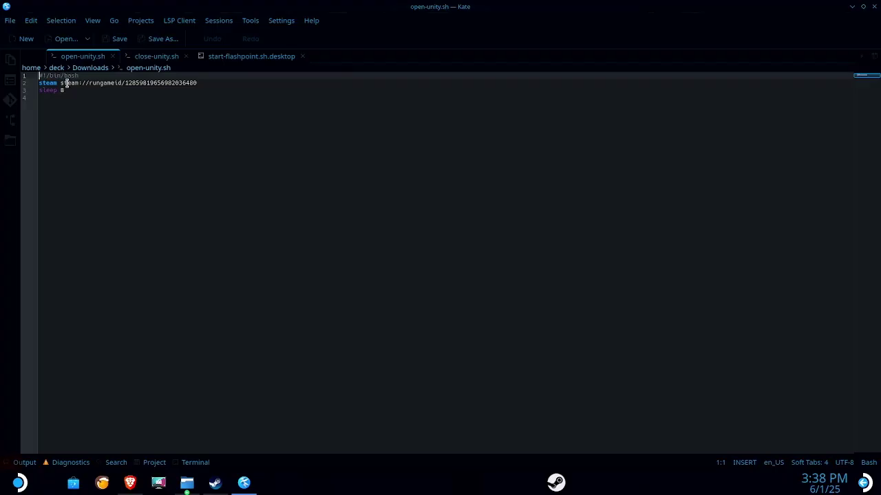
drag(60, 83, 200, 83)
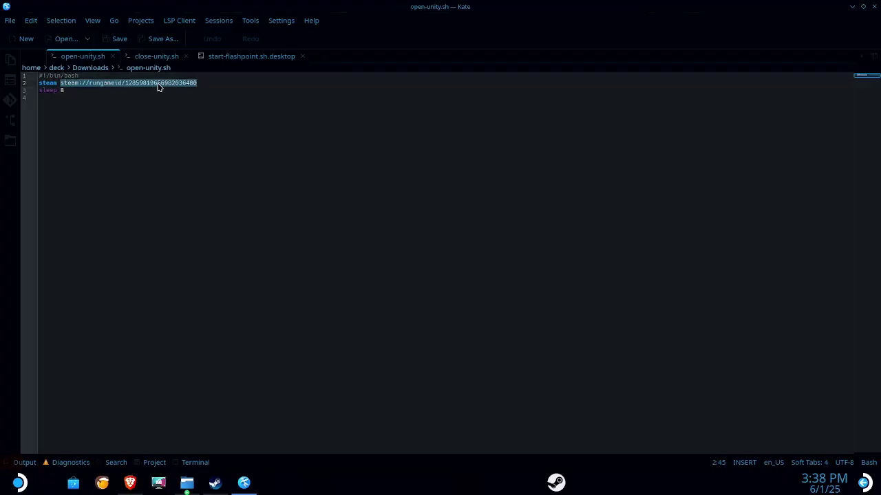
key(ctrl+v)
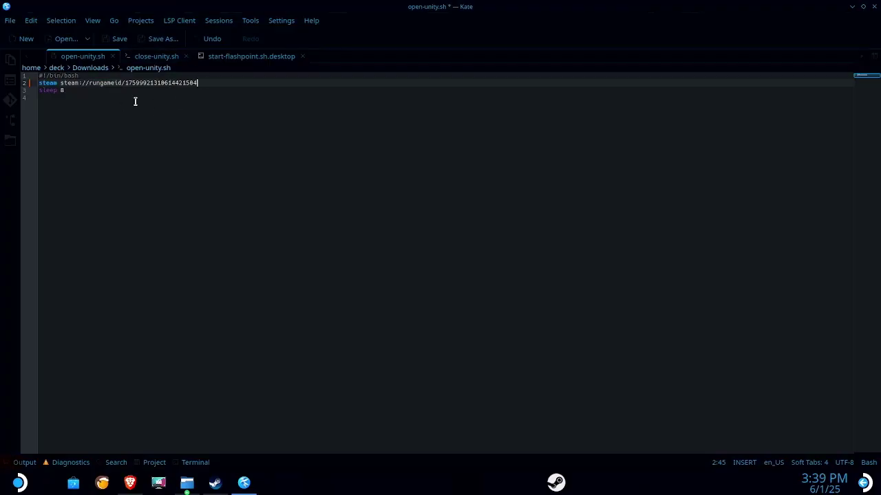
key(ctrl+s)
click(157, 57)
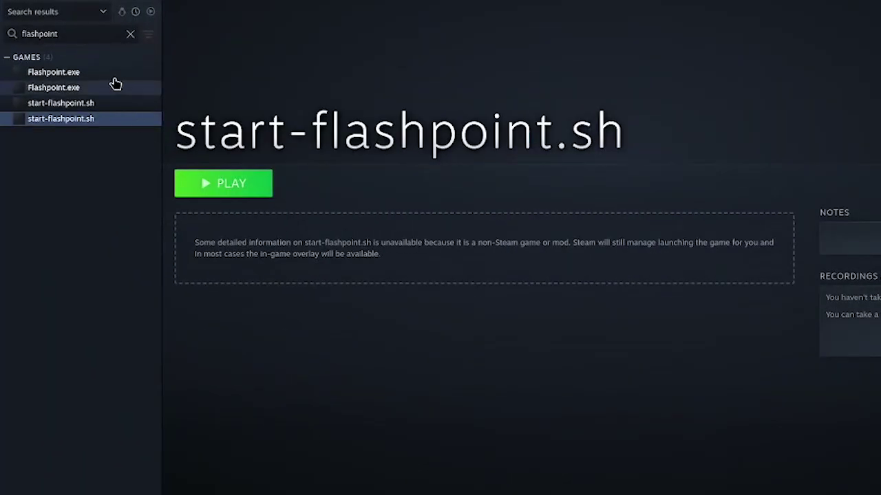
Switch to Steam, search the library for "clif", and open the second CLIFp.exe entry's properties with its launch options ready for editing
click(130, 33)
text(cliof)
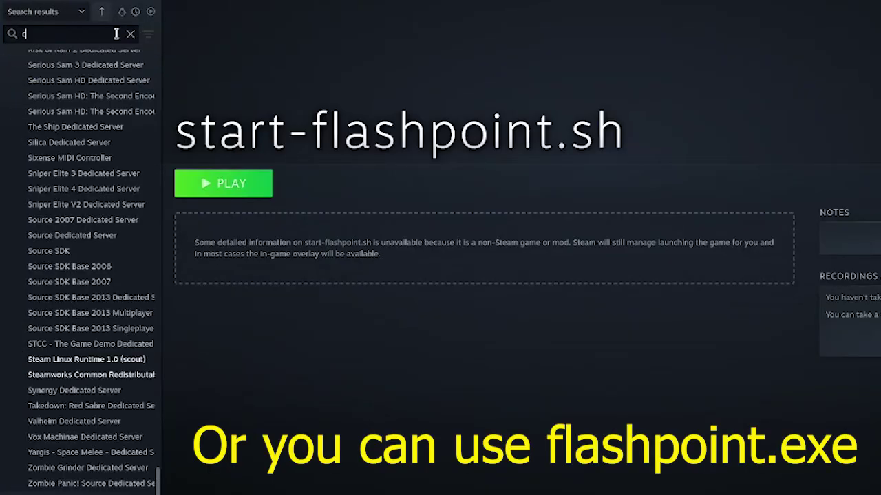
key(BackSpace)
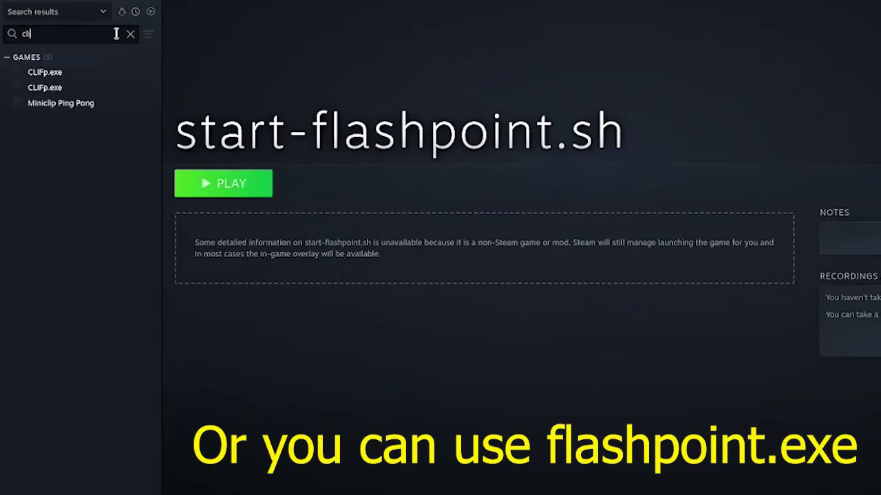
text(f)
click(76, 90)
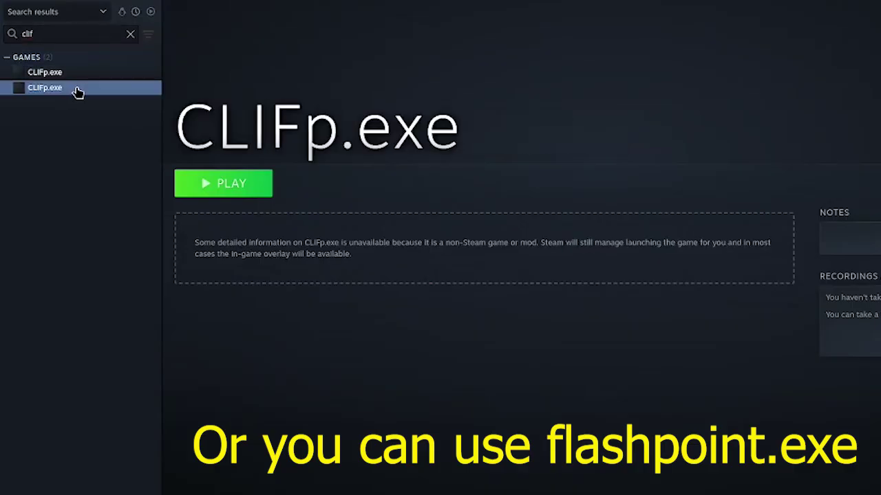
click(813, 185)
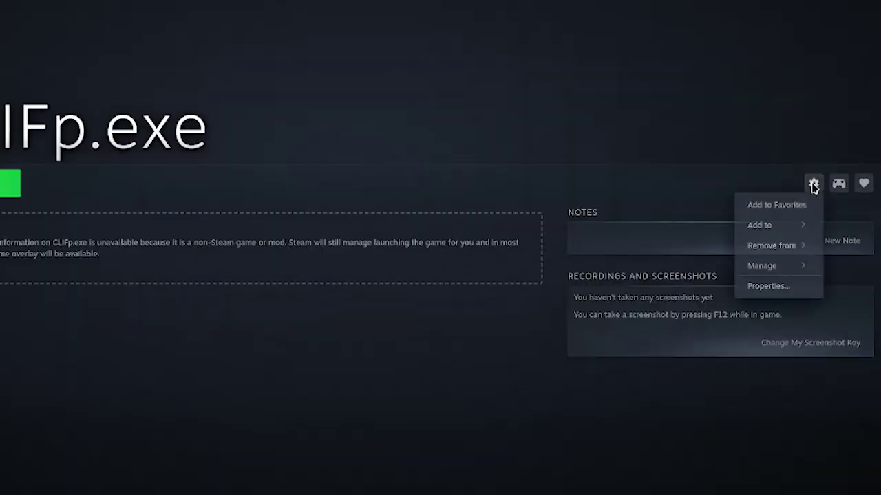
click(783, 289)
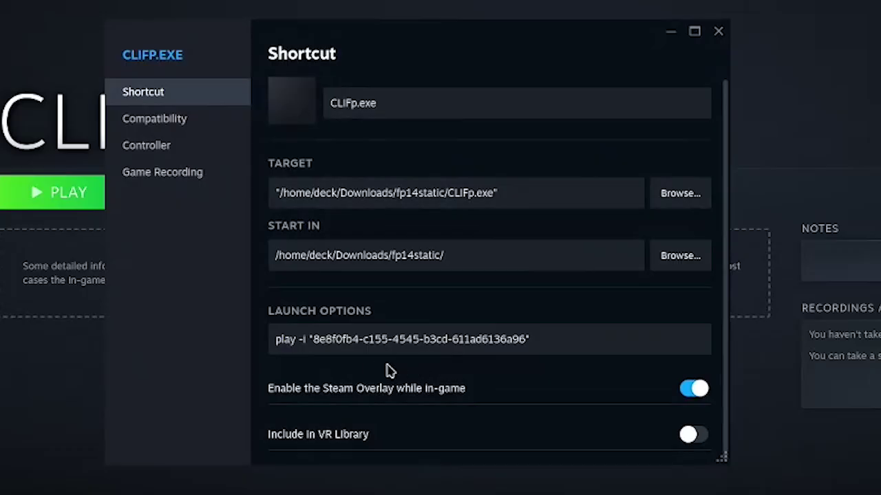
click(278, 343)
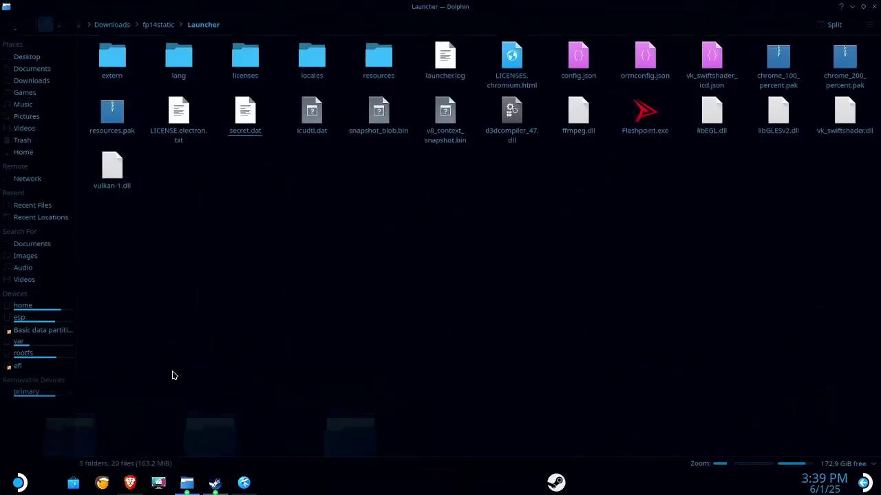
Switch to Dolphin, copy the location of open-unity.sh in the Downloads folder, and return to the CLIFp.exe properties in Steam
click(112, 27)
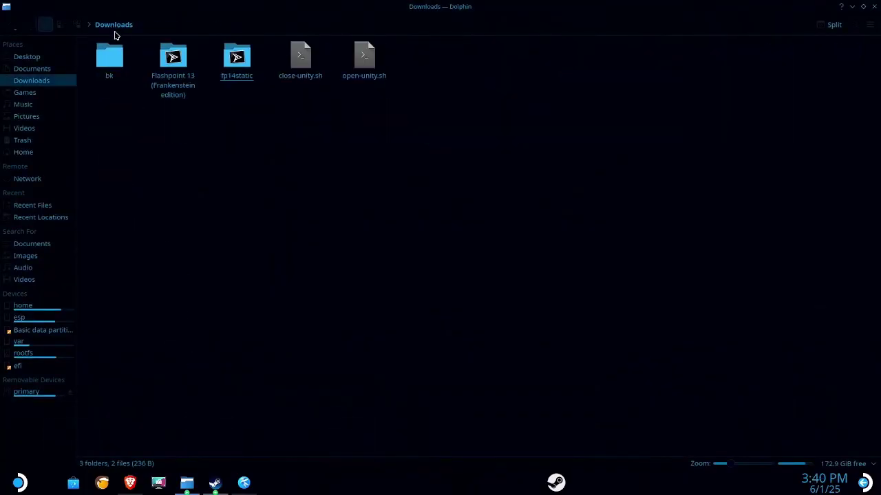
right_click(364, 65)
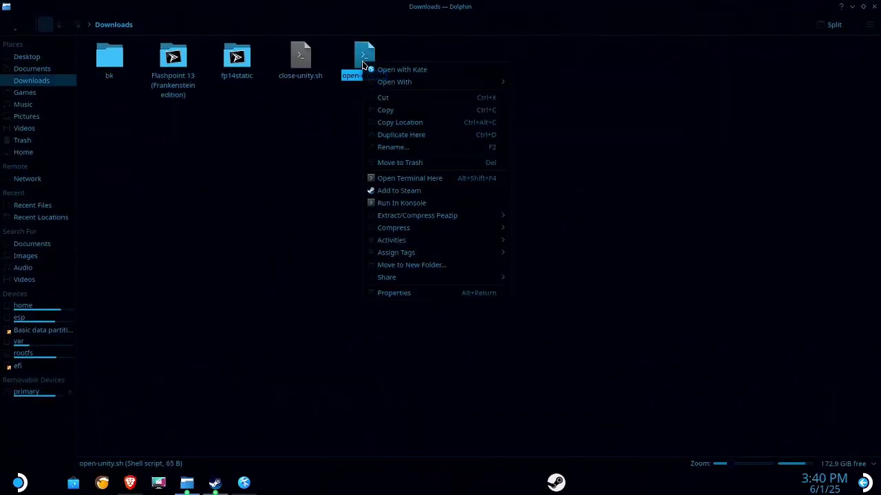
click(397, 122)
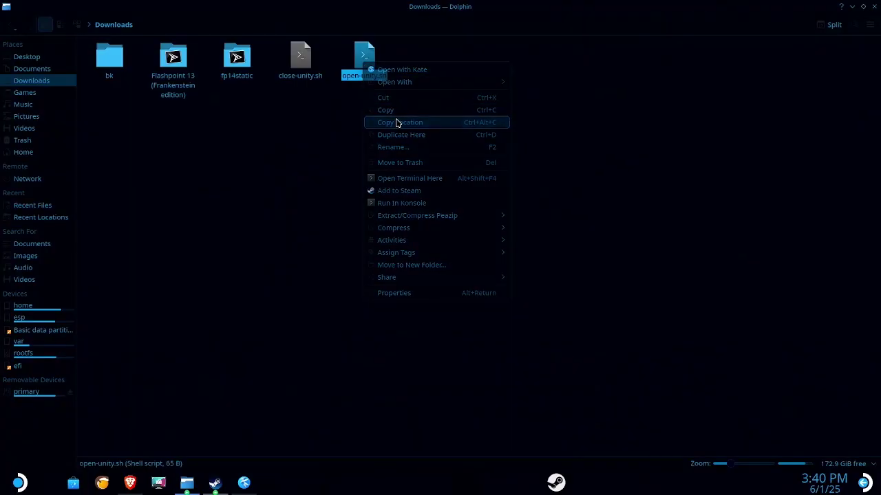
click(216, 482)
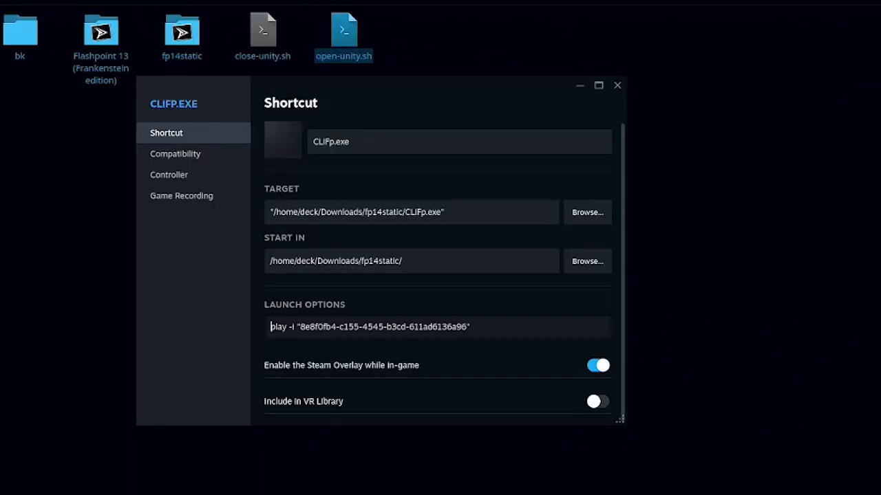
Replace the CLIFp.exe launch options with "/home/deck/Downloads/open-unity.sh"; %command%
click(472, 327)
shift+click(264, 330)
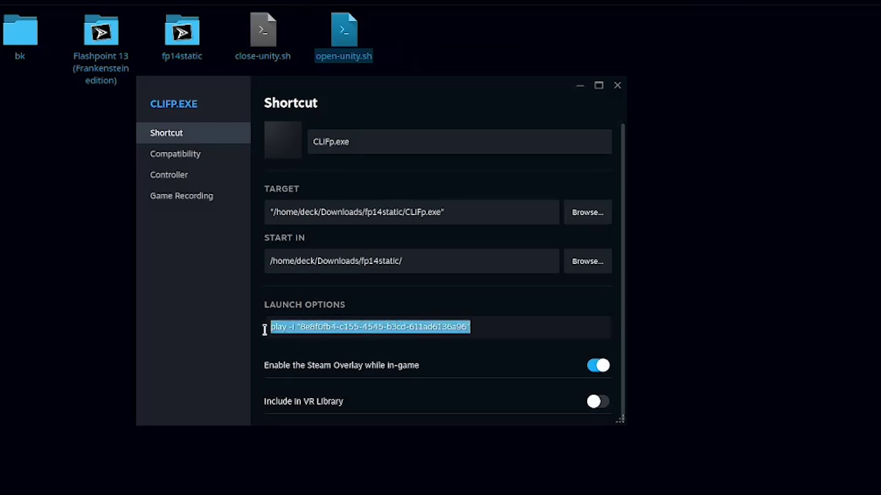
text(")
text(/home/deck/Downloads/open-unity.sh)
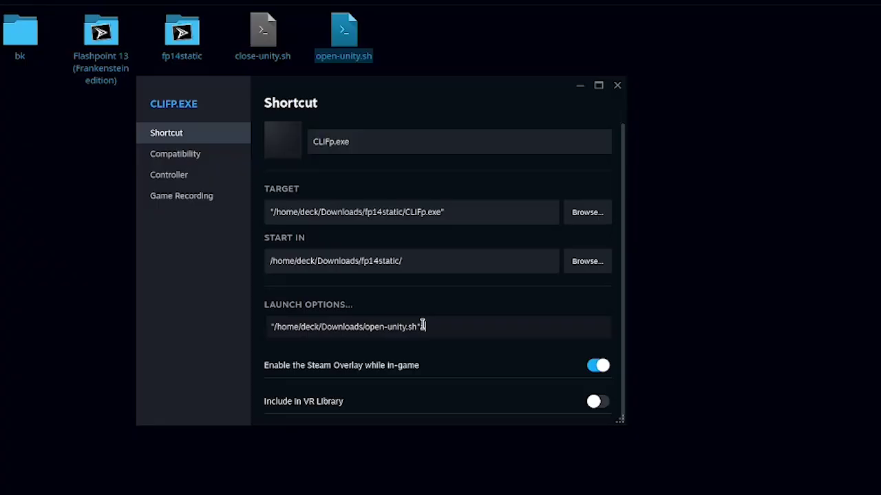
text(: %command%)
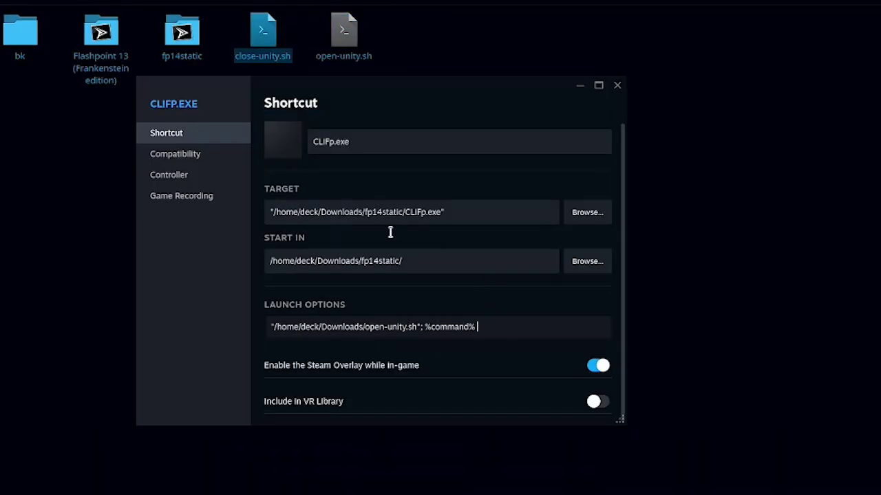
Copy the location of close-unity.sh and append "/home/deck/Downloads/close-unity.sh"; to the launch options
drag(268, 61, 261, 40)
right_click(261, 40)
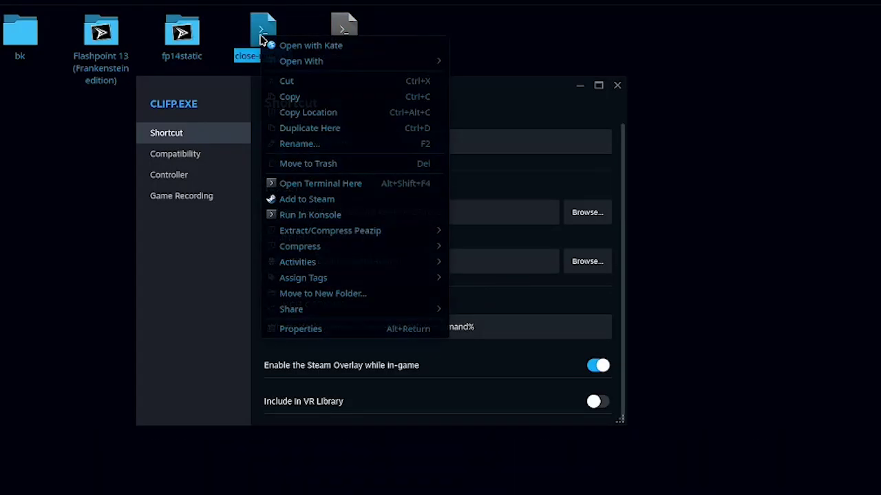
click(308, 112)
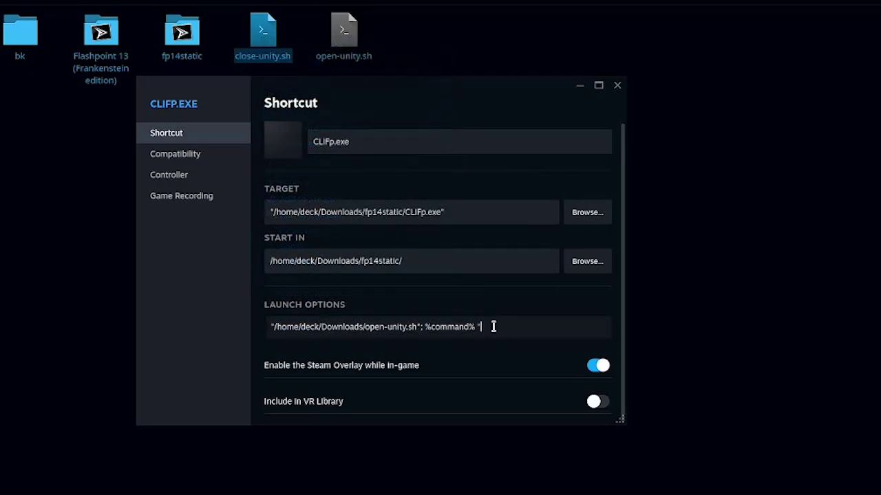
text(")
key(ctrl+v)
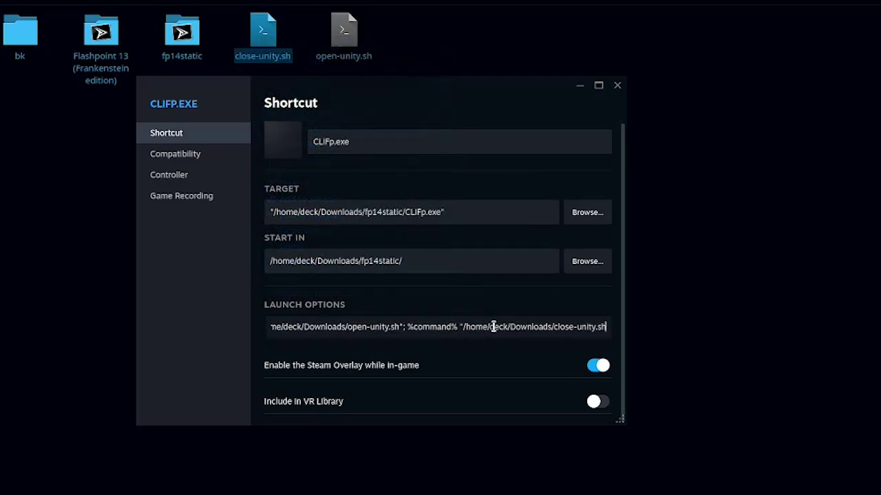
text(";)
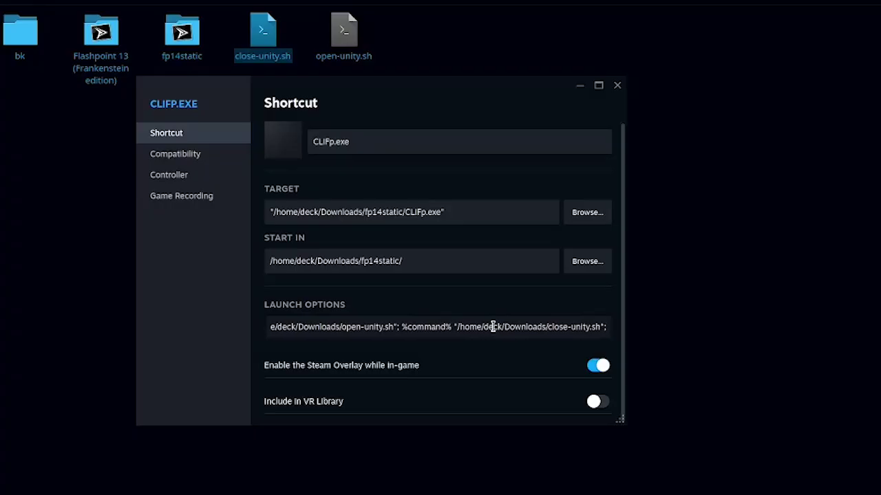
Check the launch options from start to end and move the final semicolon to directly after %command%
drag(468, 326, 229, 329)
click(312, 328)
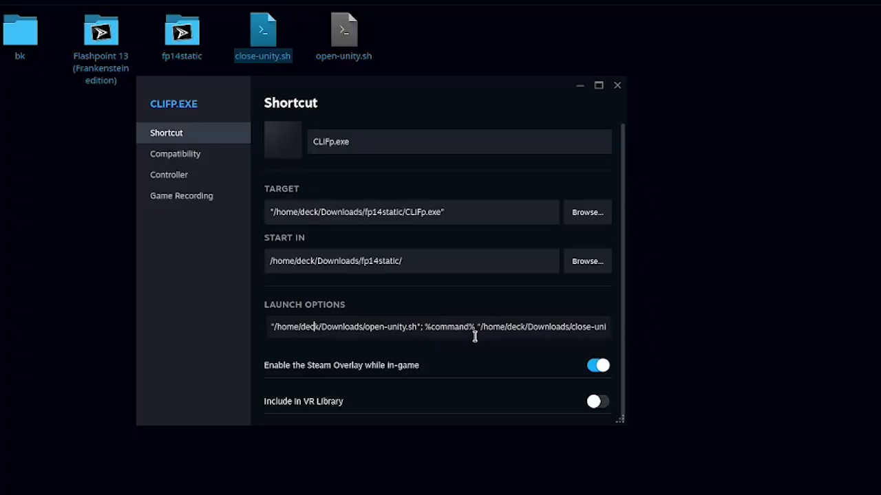
drag(525, 327, 593, 323)
click(586, 326)
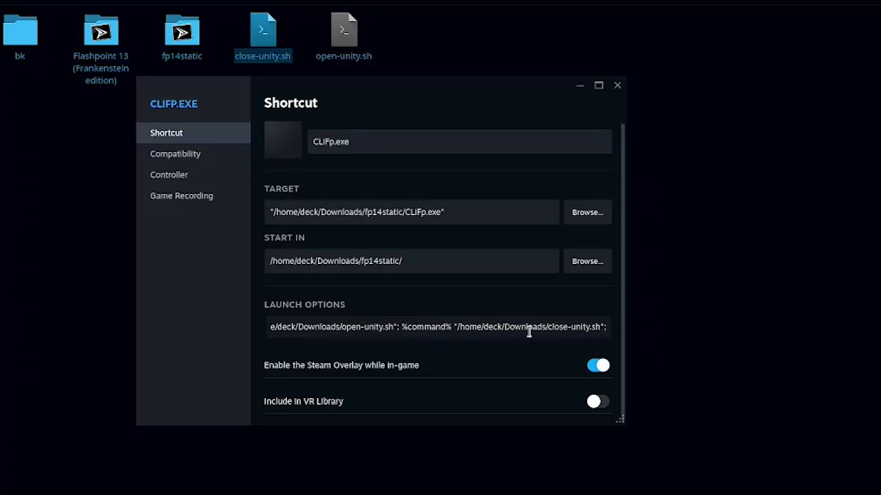
click(451, 328)
text(;)
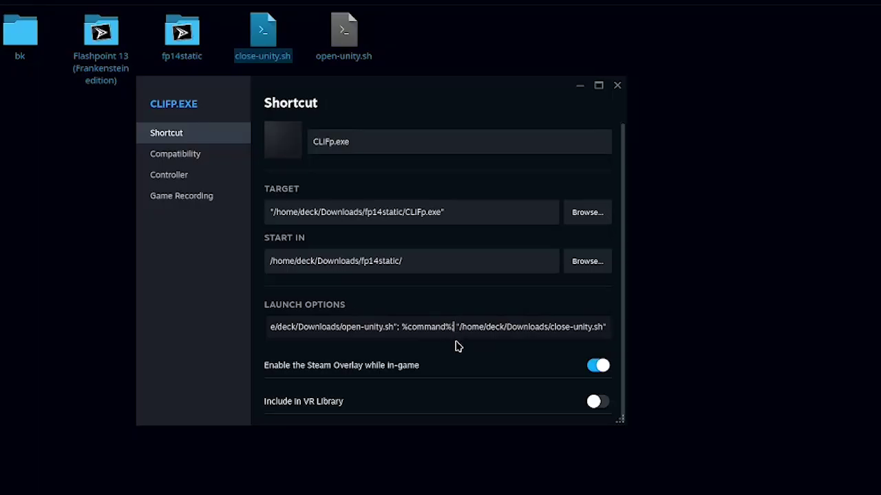
drag(293, 329, 255, 336)
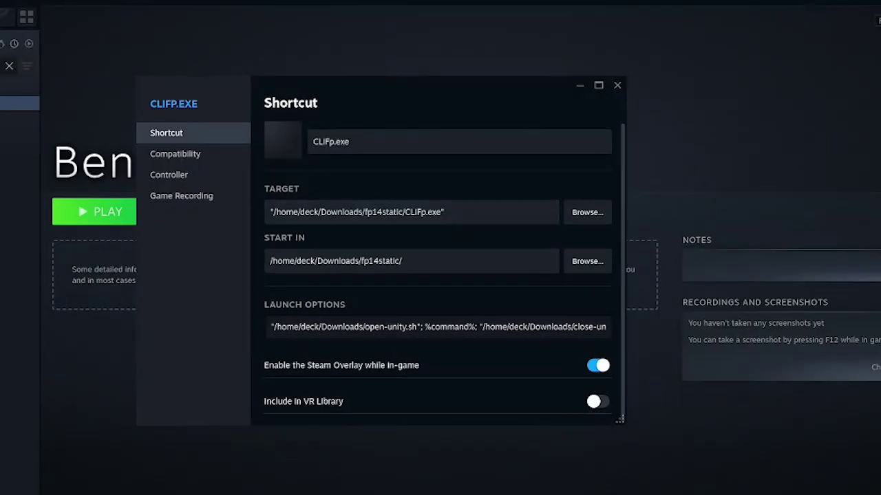
Append 'play' '-t' "Ben 10 Ultimate Crisis" to the CLIFp.exe shortcut's target, after the quoted executable path
click(462, 213)
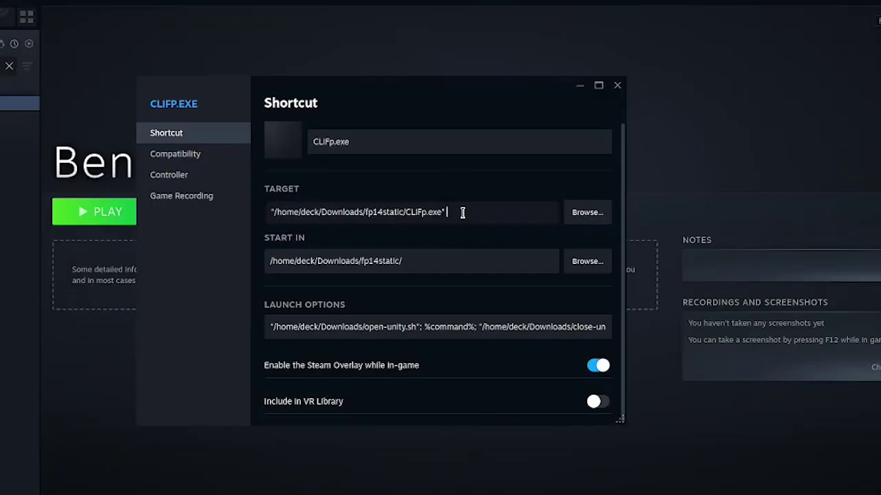
text('pla)
text(y' )
text('-)
text(t' ')
text(Ben)
text( 10)
text( Ulitrma)
text(imate Cris)
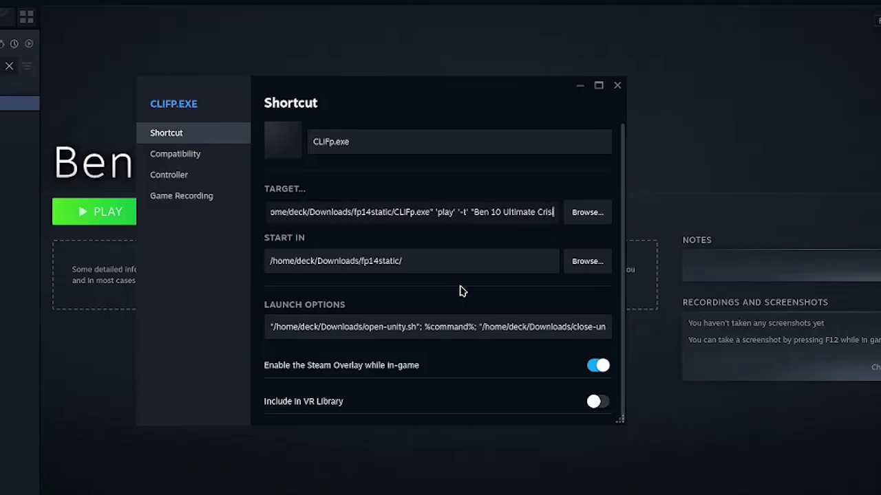
text(is)
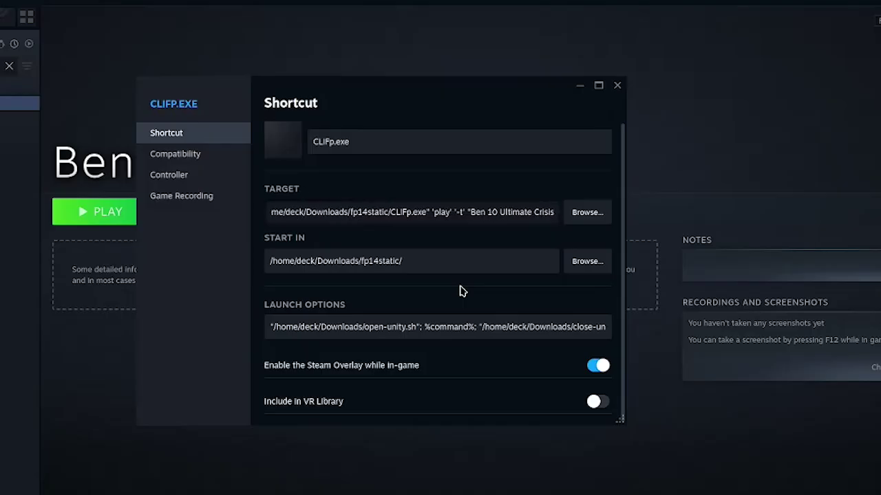
text(")
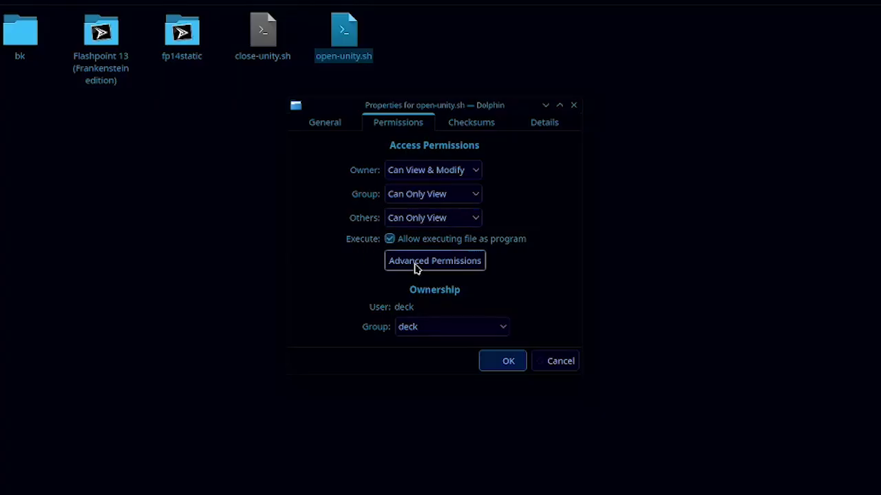
In Dolphin, apply the execute permission for open-unity.sh and allow executing close-unity.sh as a program
click(490, 360)
right_click(257, 41)
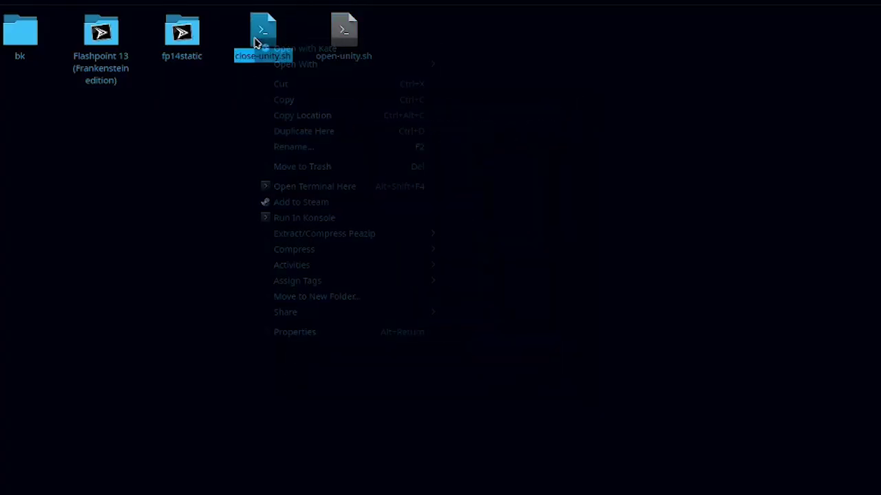
click(310, 332)
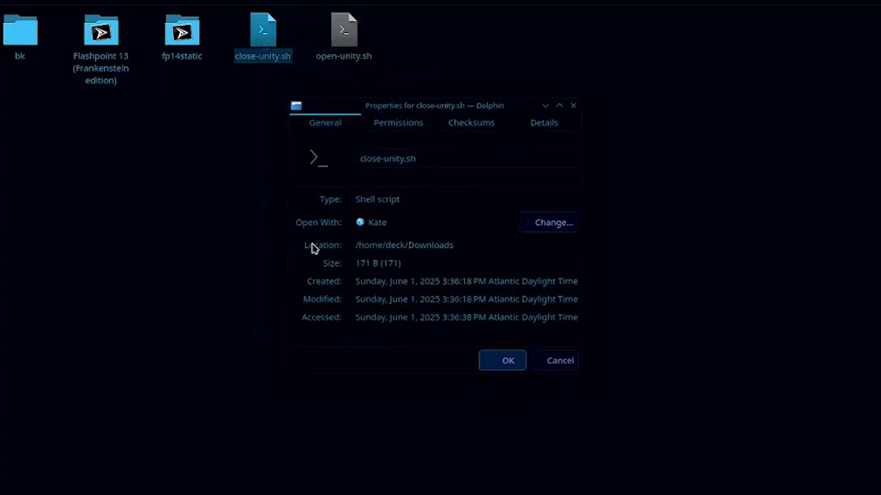
click(384, 121)
click(389, 239)
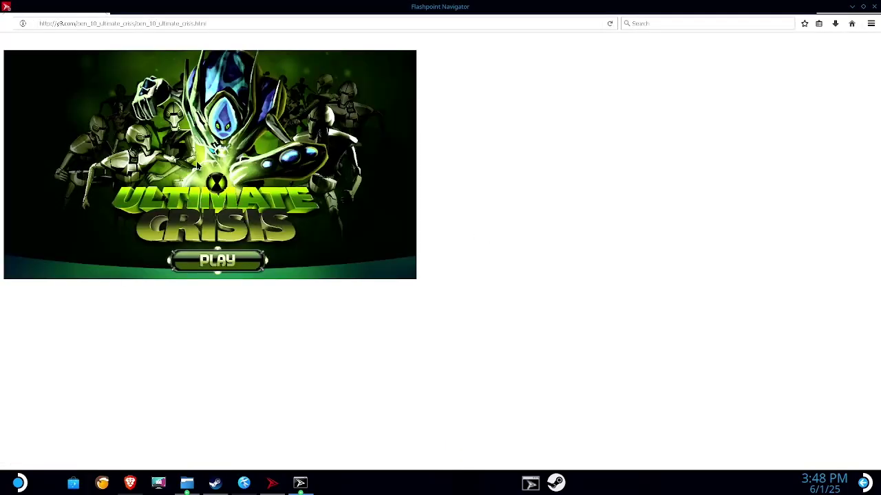
Start playing Ben 10 Ultimate Crisis from its title screen in Flashpoint Navigator
click(217, 264)
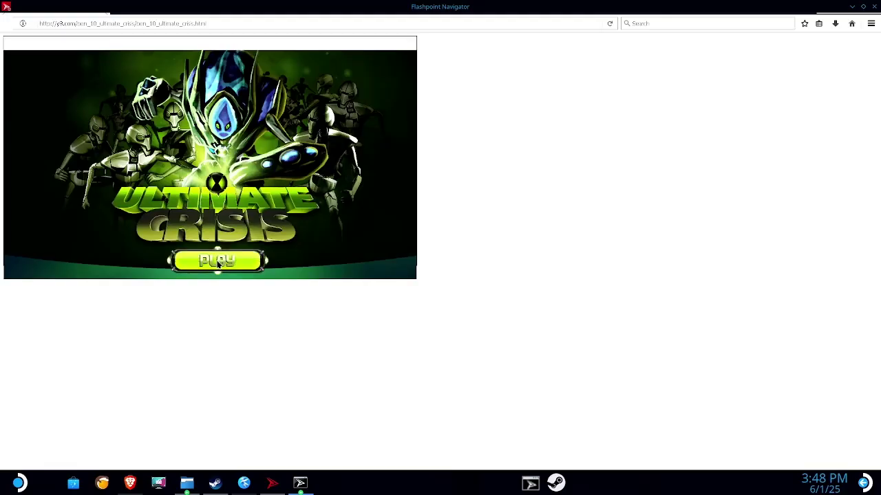